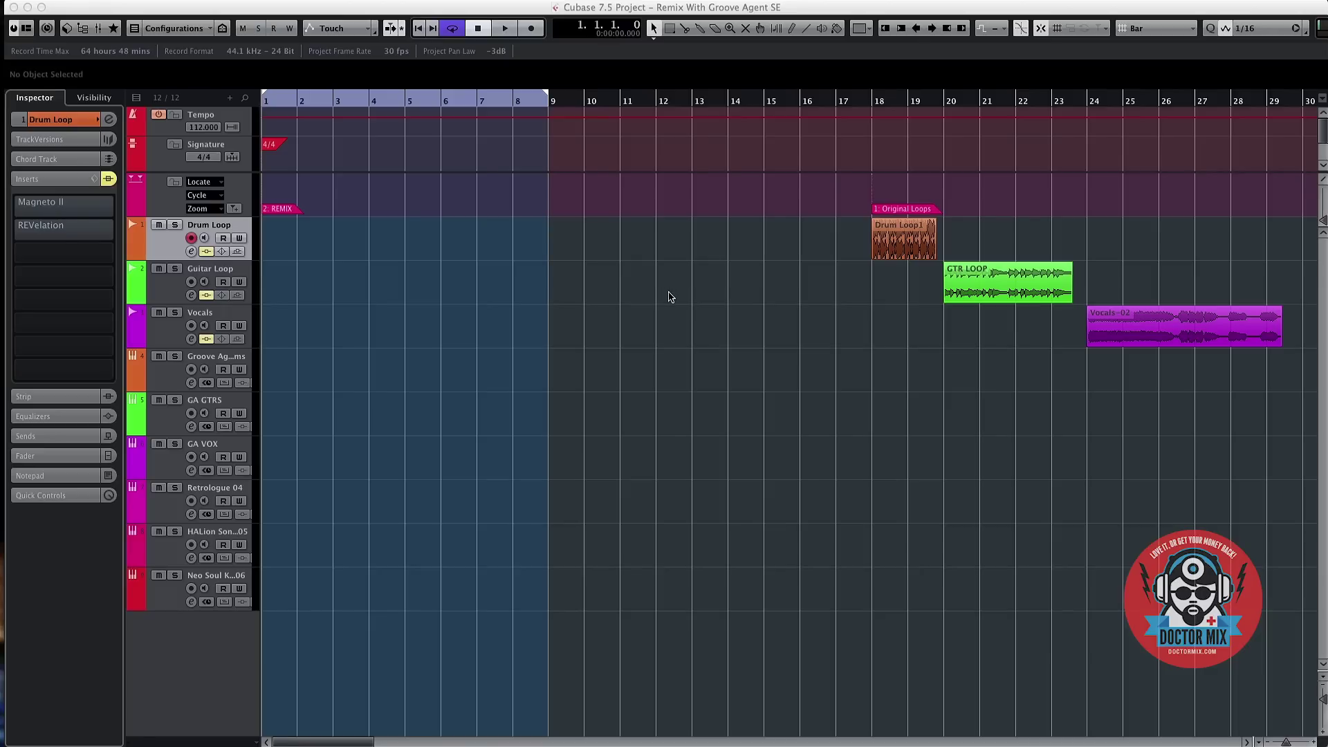
- Play back the Drum Loop1 event from its start to audition it
left_click(890, 244)
key("l")
key("space")
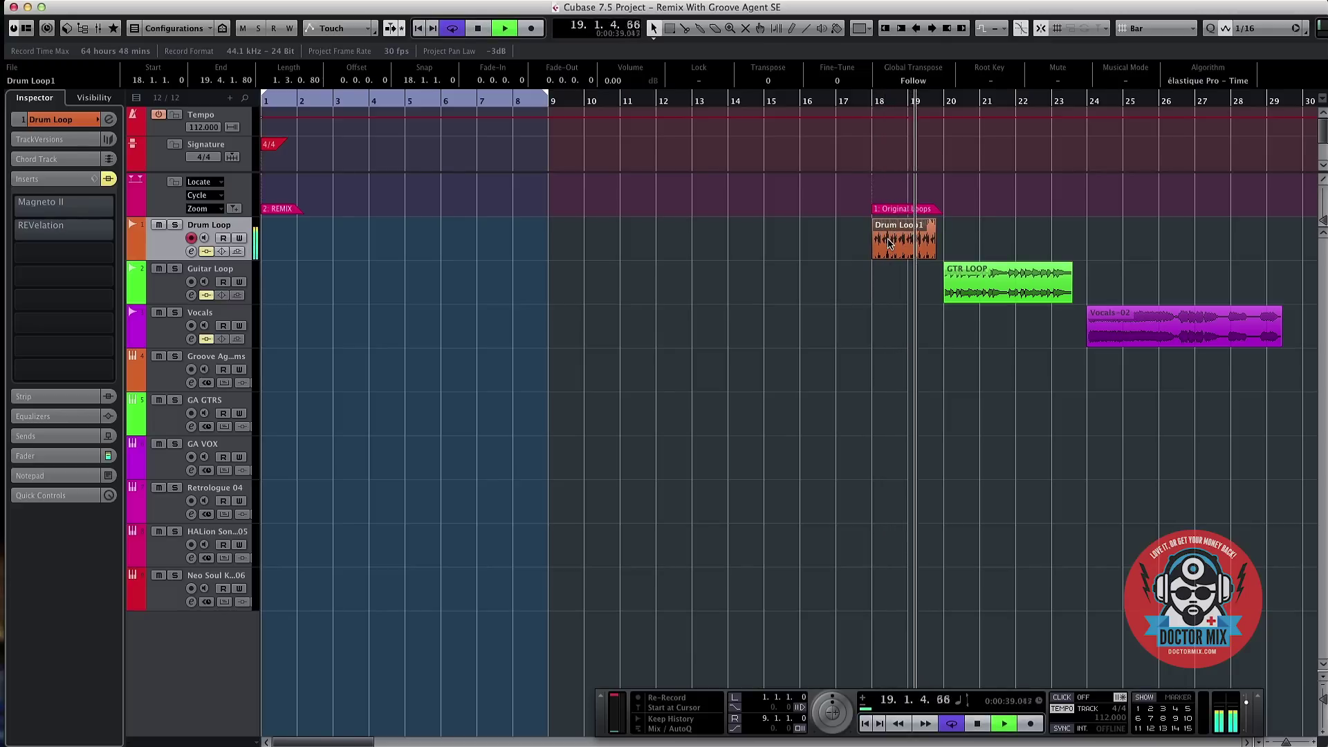
key("space")
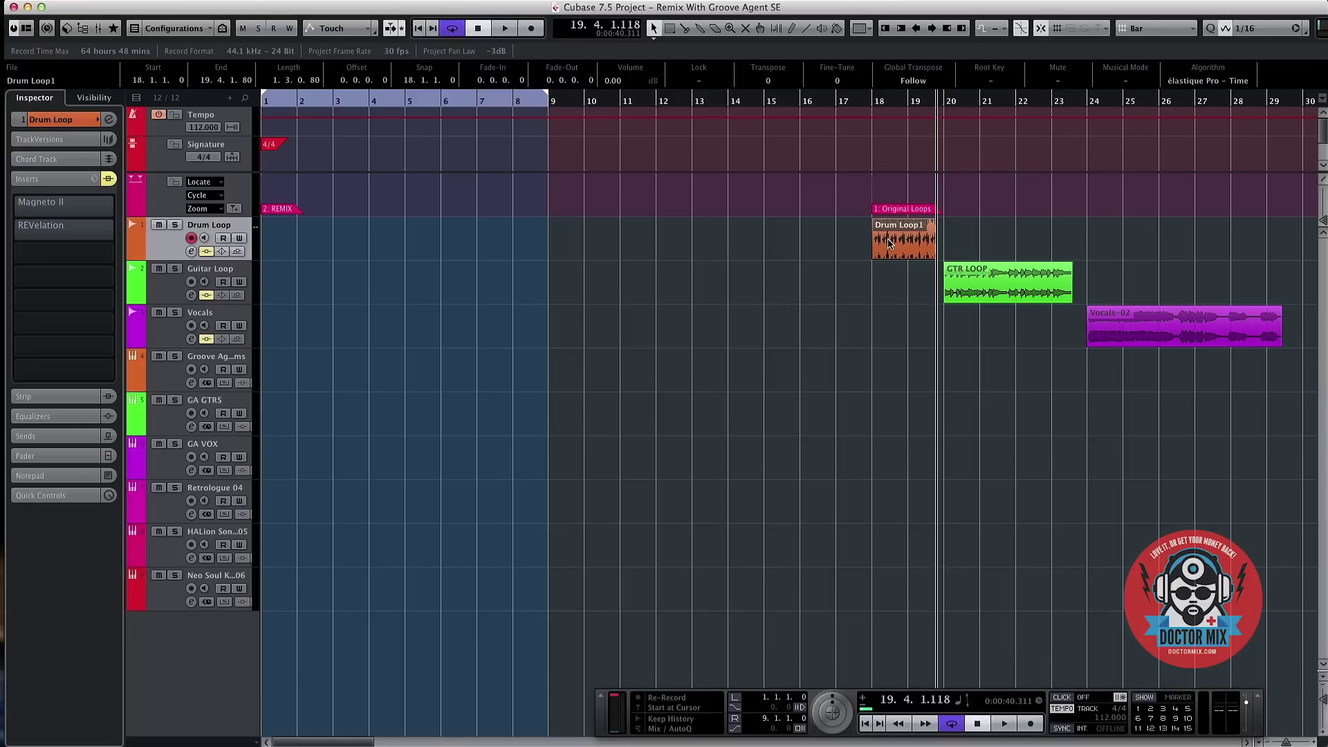
- Audition the GTR LOOP event on the Guitar Loop track
left_click(1016, 291)
key("space")
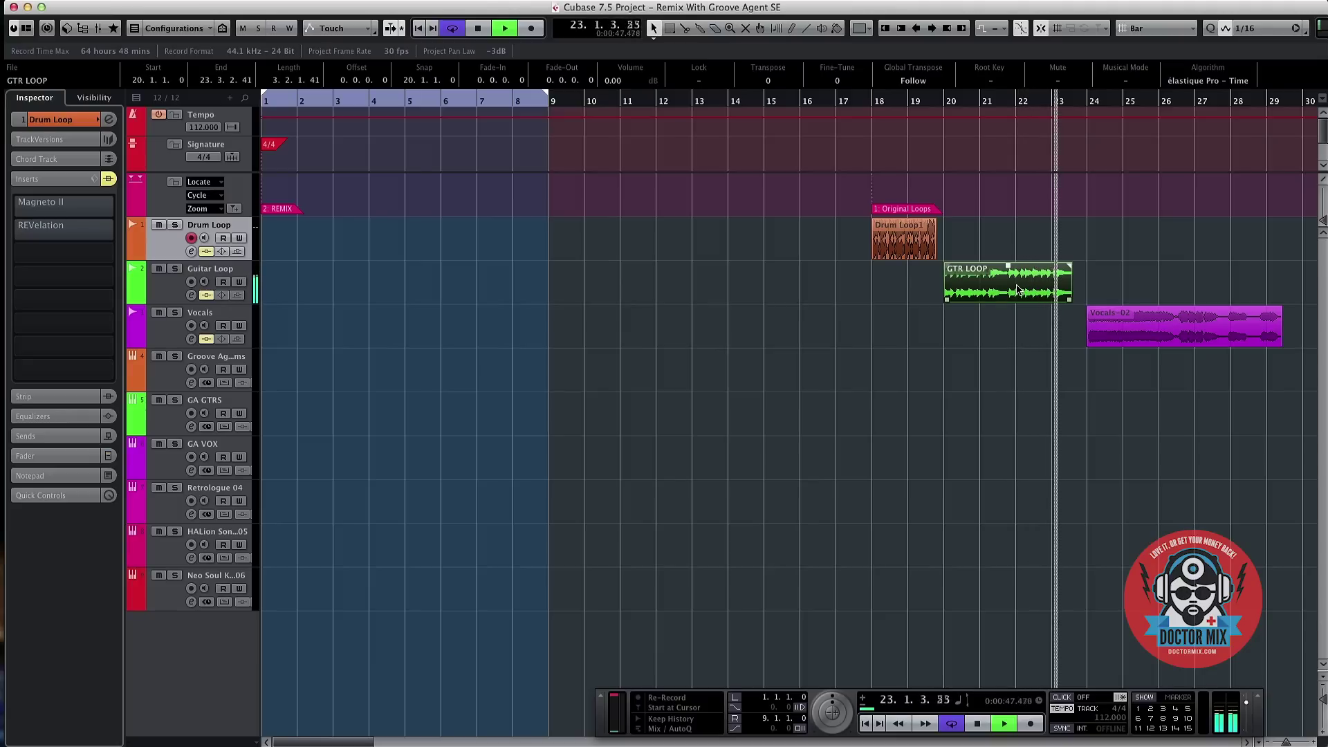
key("space")
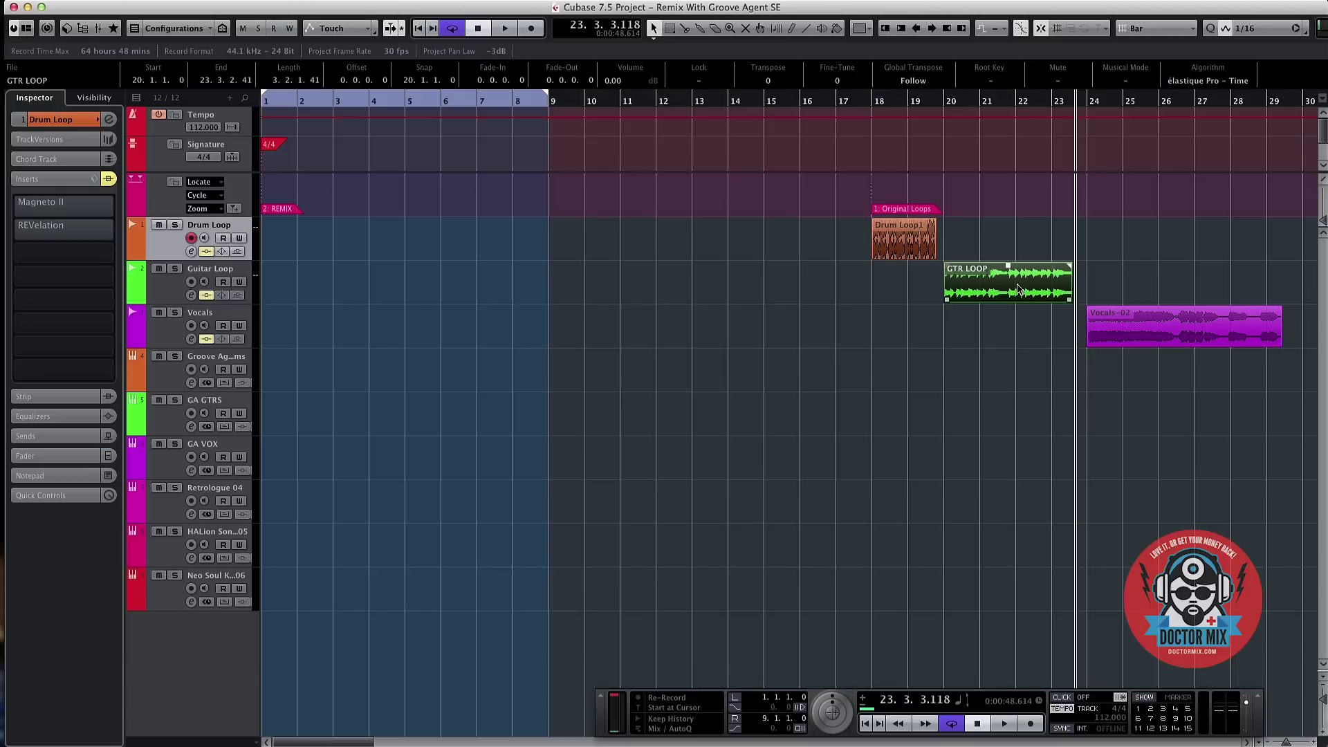
- Audition the Vocals-02 event from its start and return the playhead to the project start
left_click(1110, 328)
key("l")
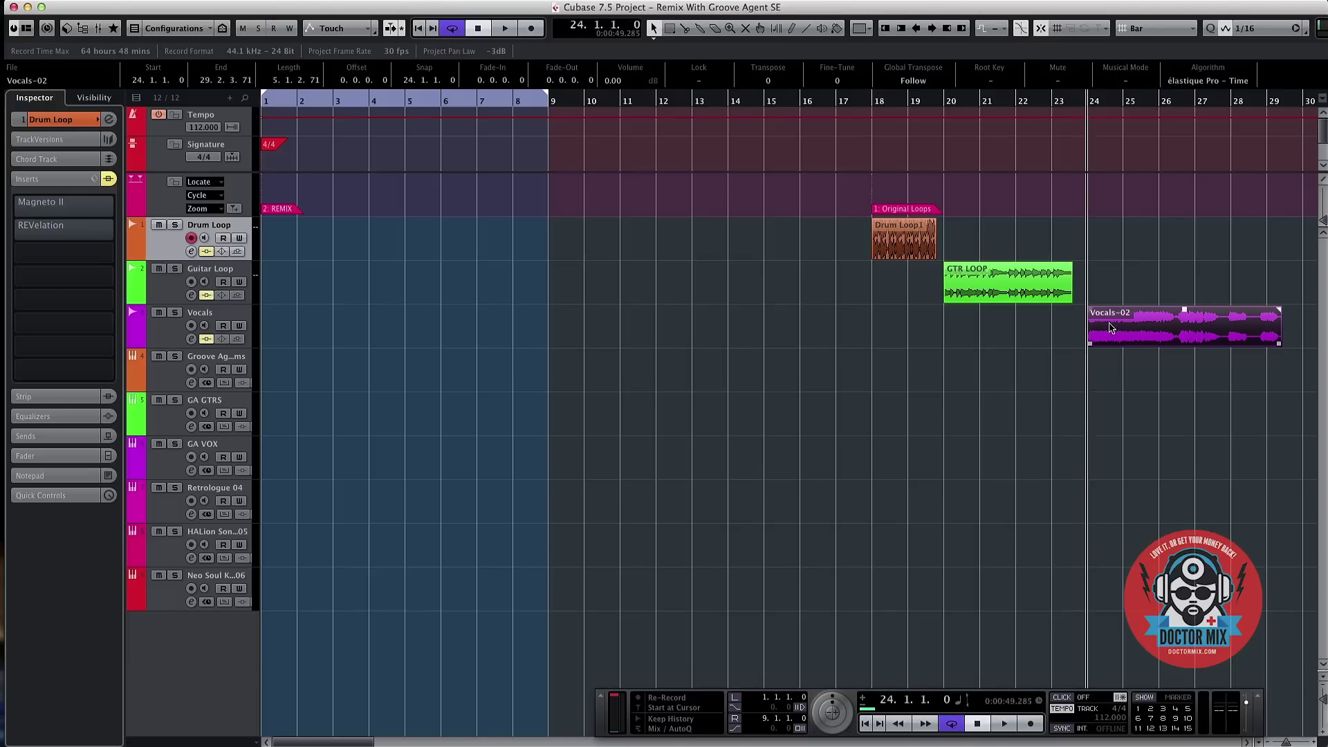
key("space")
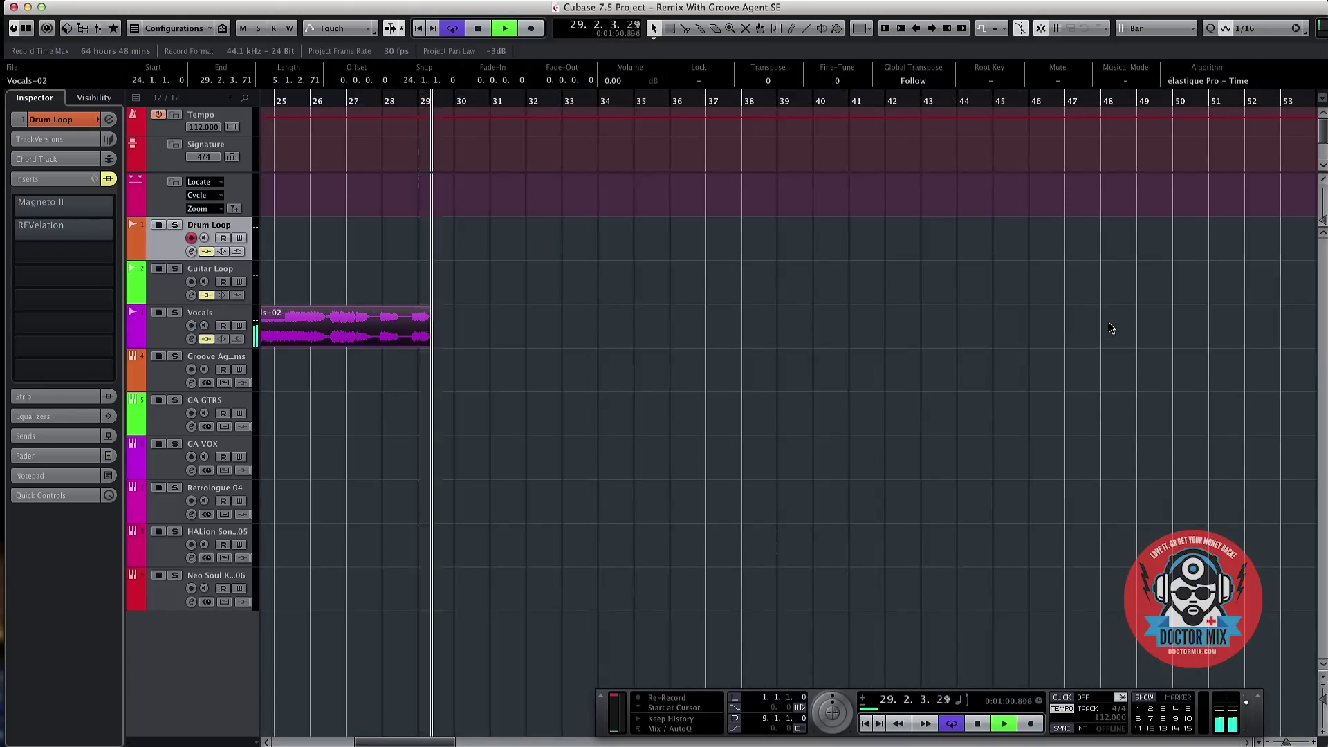
key("space")
key("period")
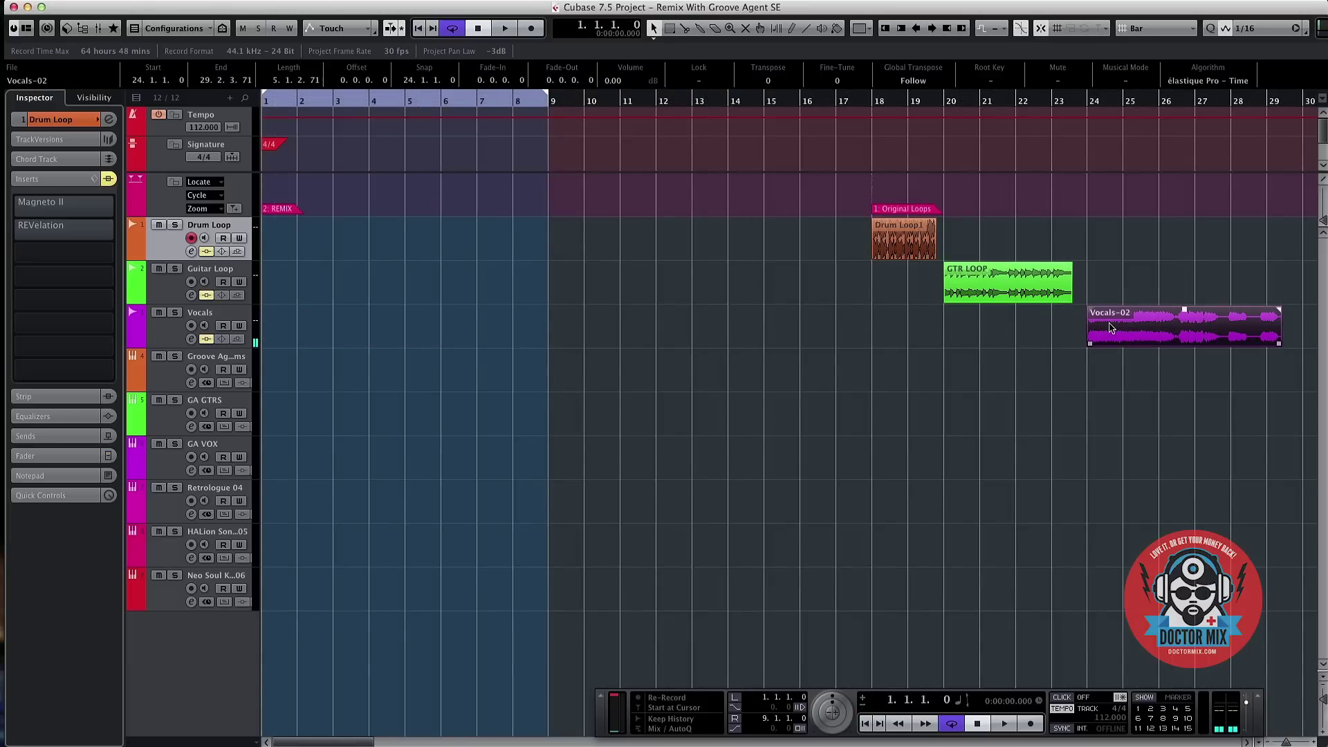
- Turn on the metronome click, slice the GTR LOOP event at its hitpoints, and inspect the slices in the Audio Part Editor
key("c")
double_click(998, 296)
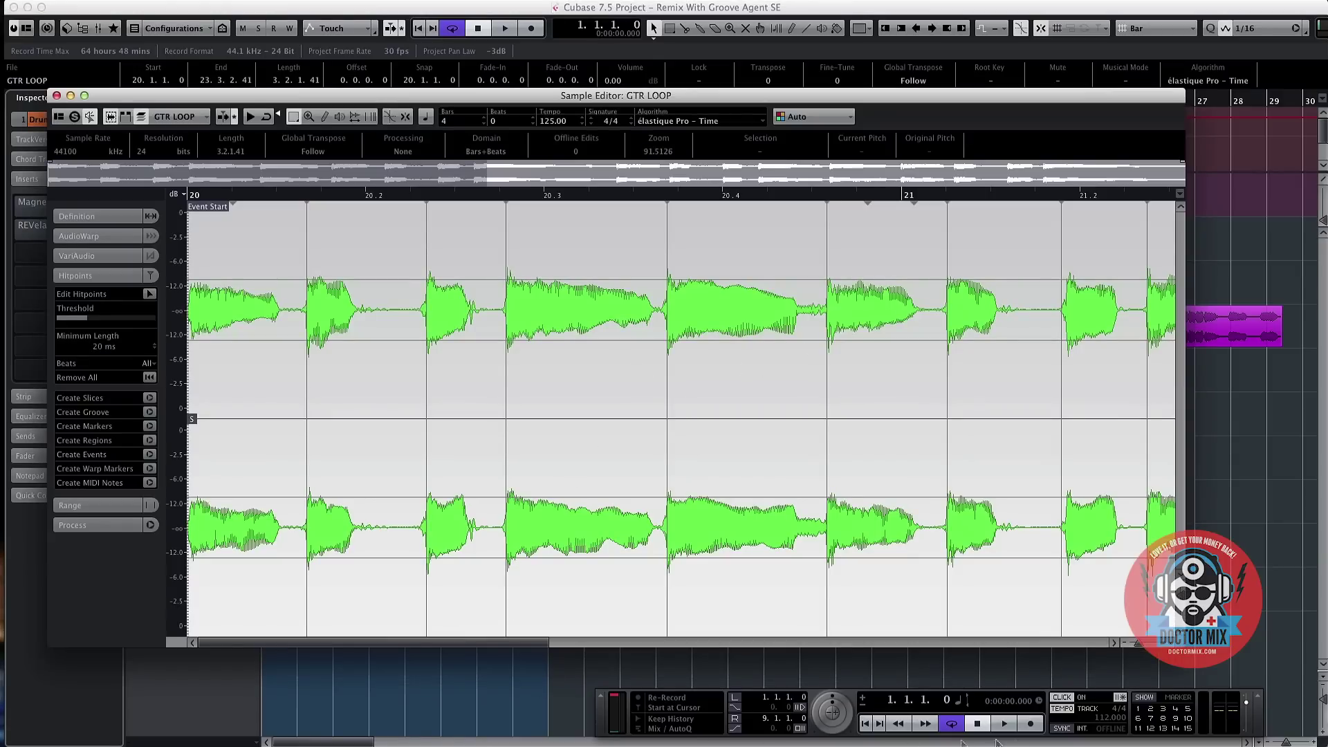
left_click_drag(1134, 648, 1135, 647)
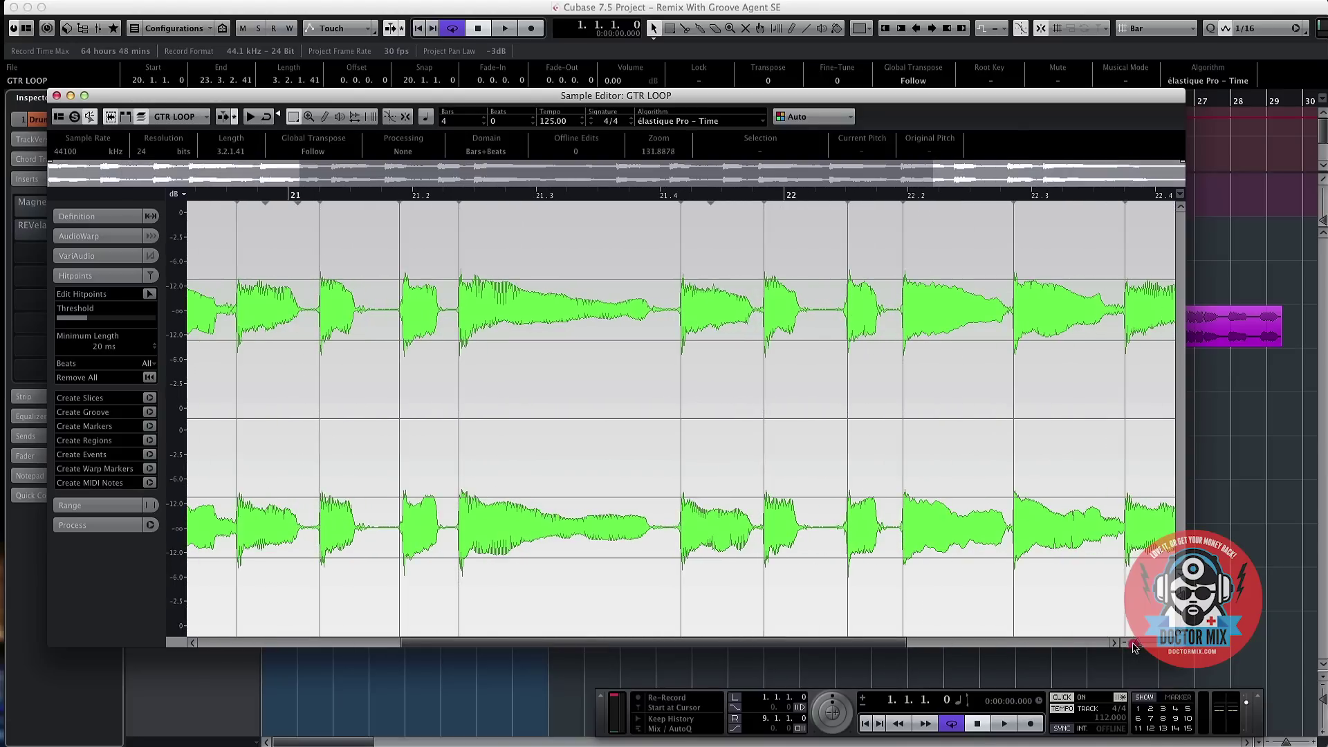
key("Return")
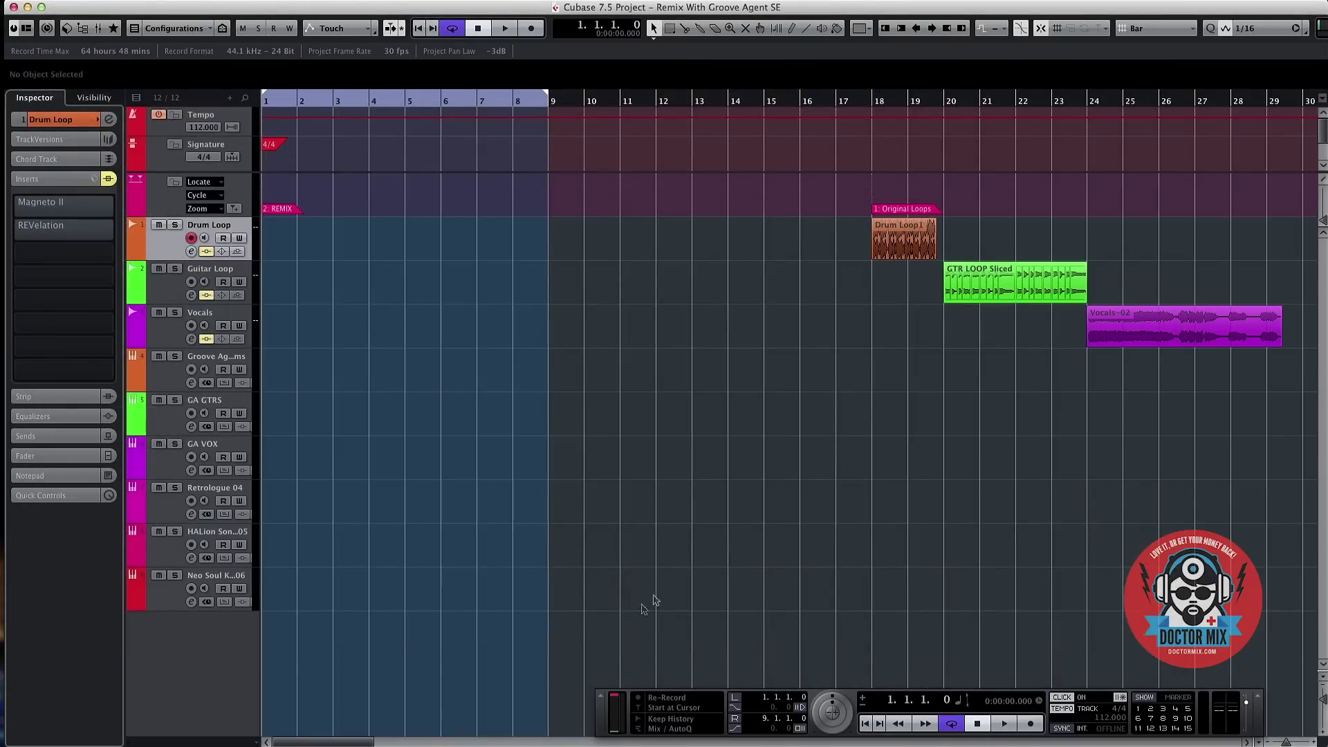
double_click(1006, 294)
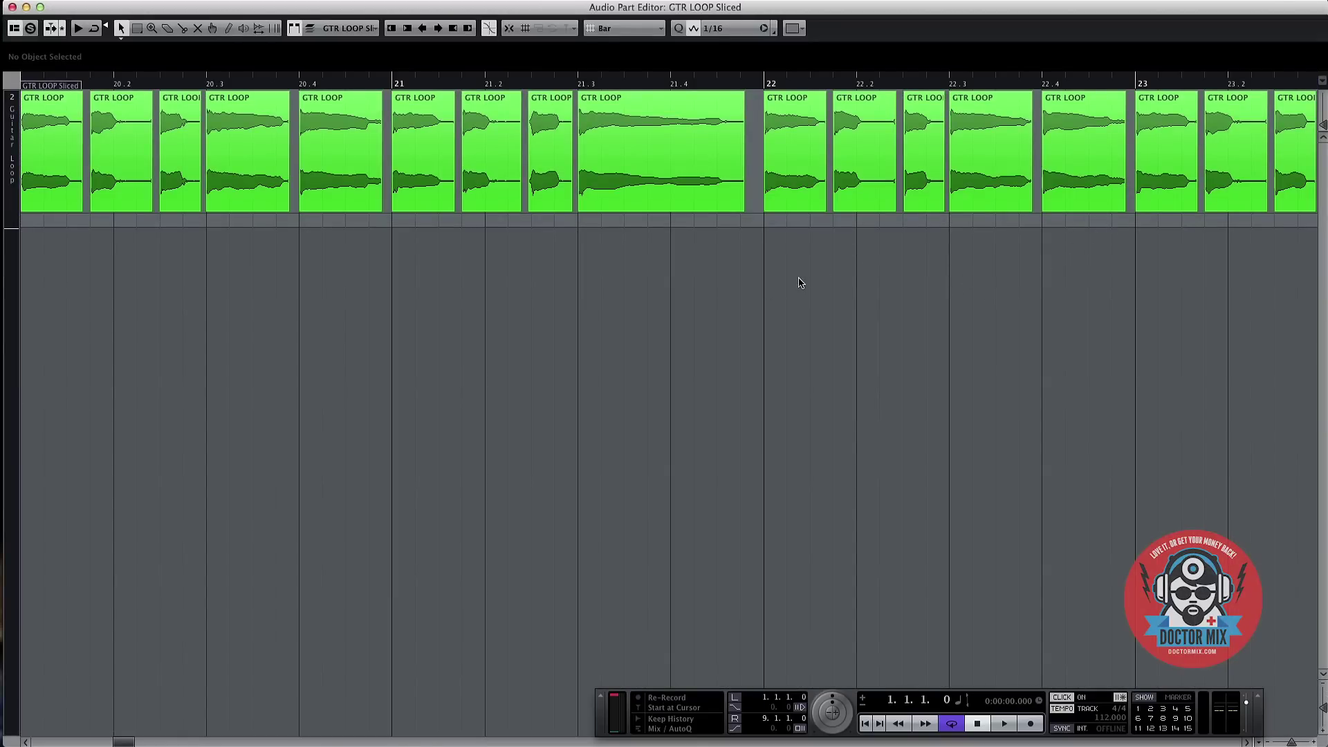
key("Return")
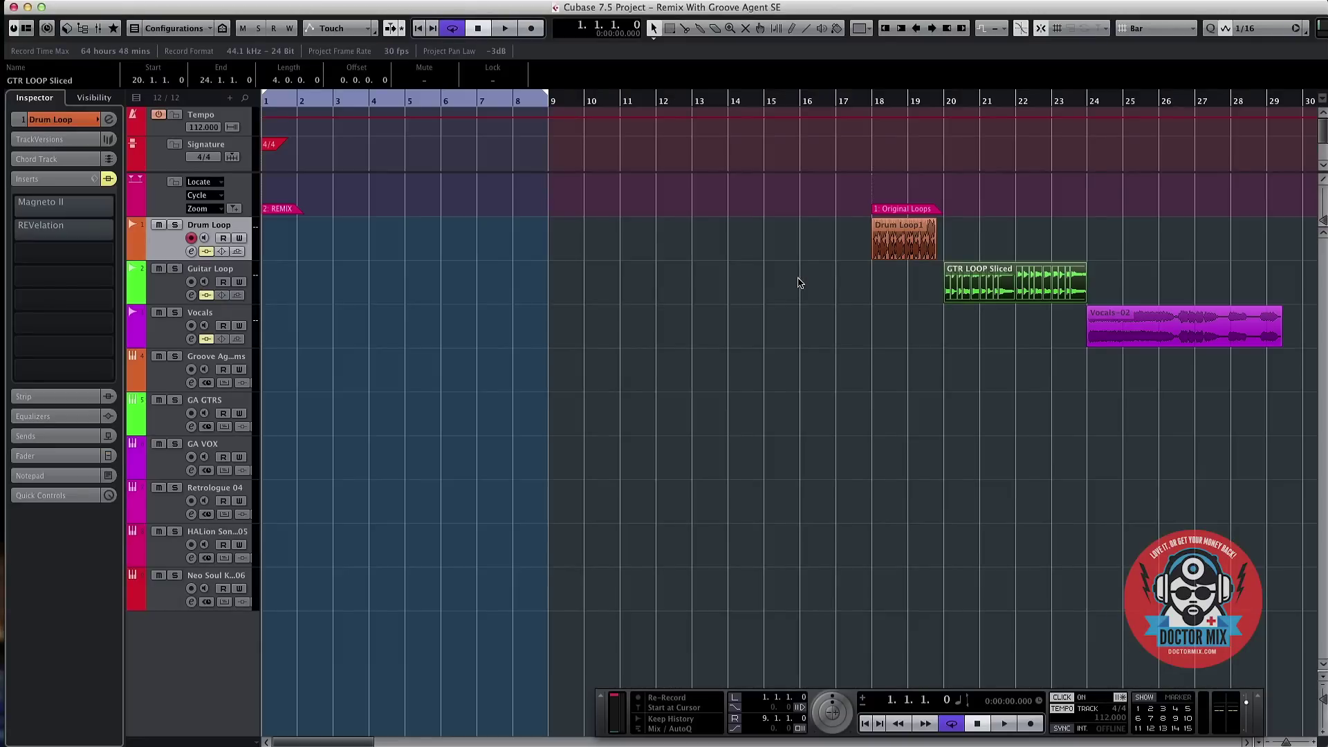
- Slice the Drum Loop1 and Vocals-02 events at their hitpoints
left_click(897, 249)
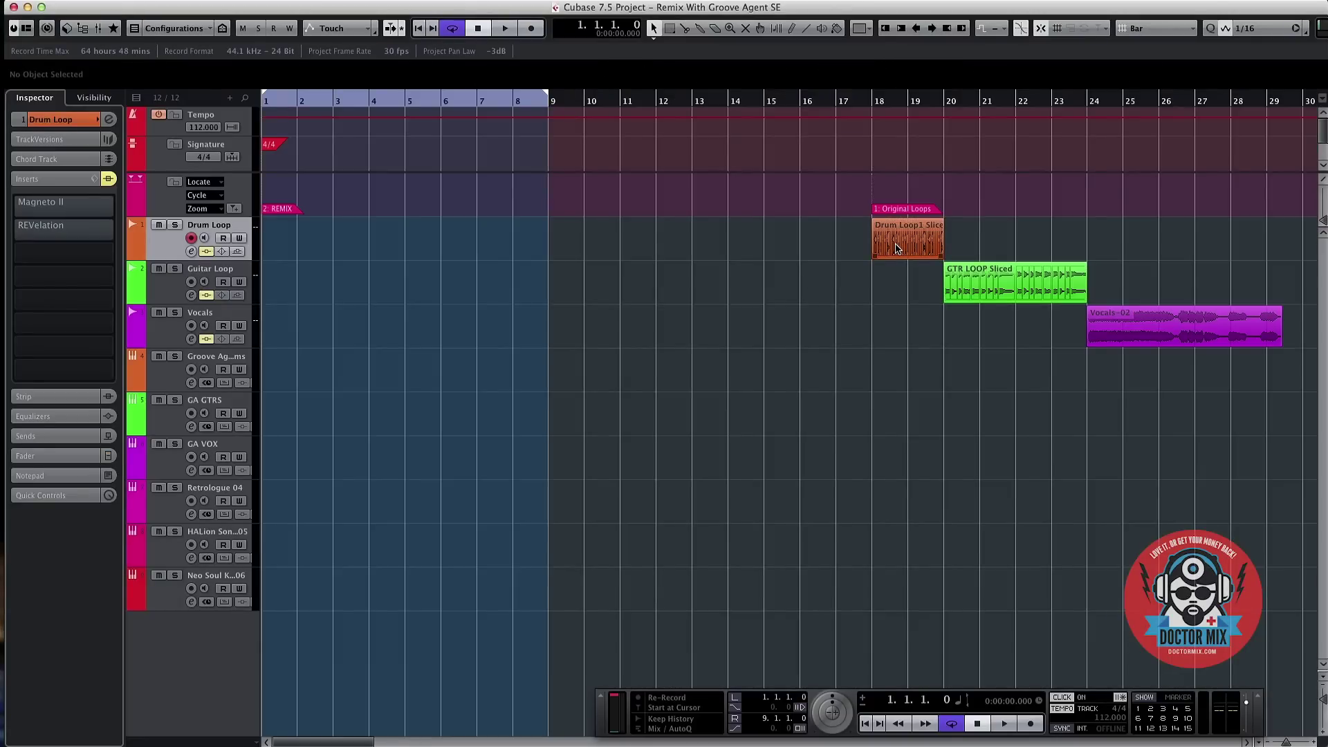
left_click(1117, 336)
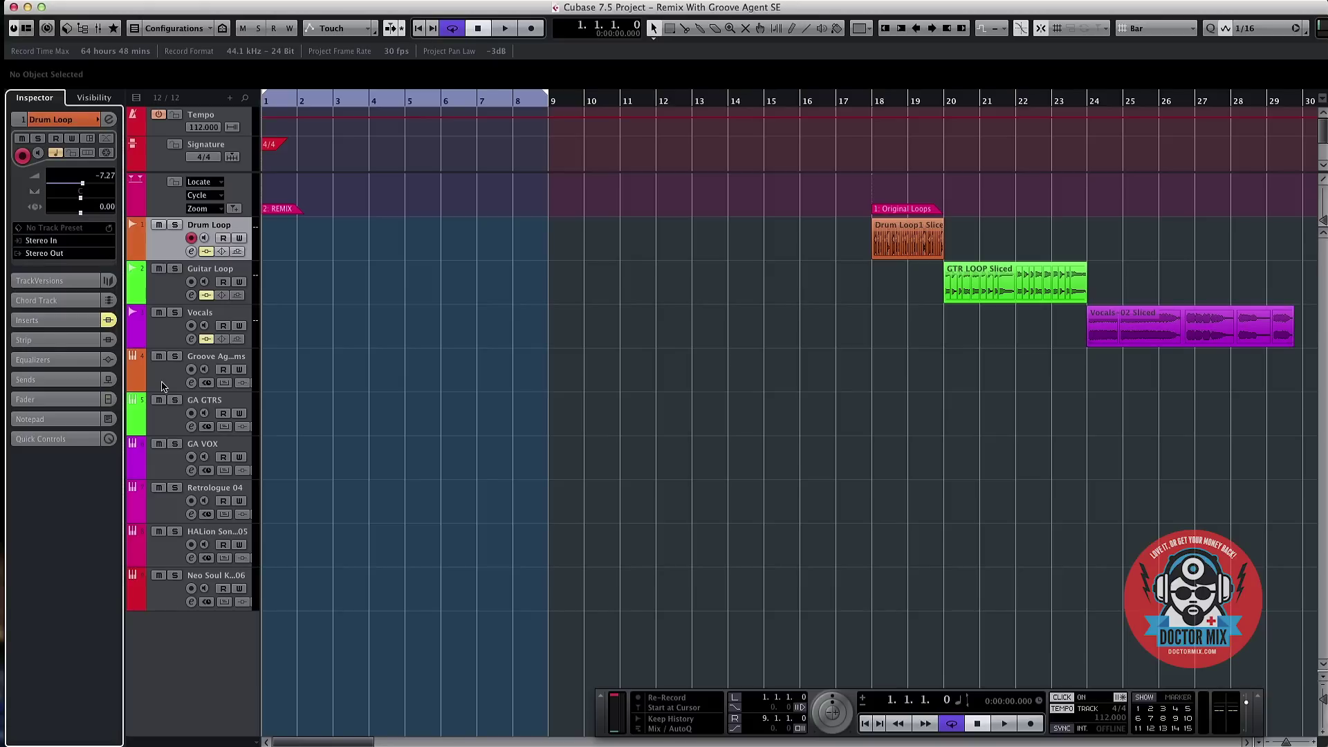
- Load Groove Agent SE on the instrument track below Vocals and place the sliced drum loop on its pads starting at C1
left_click(163, 386)
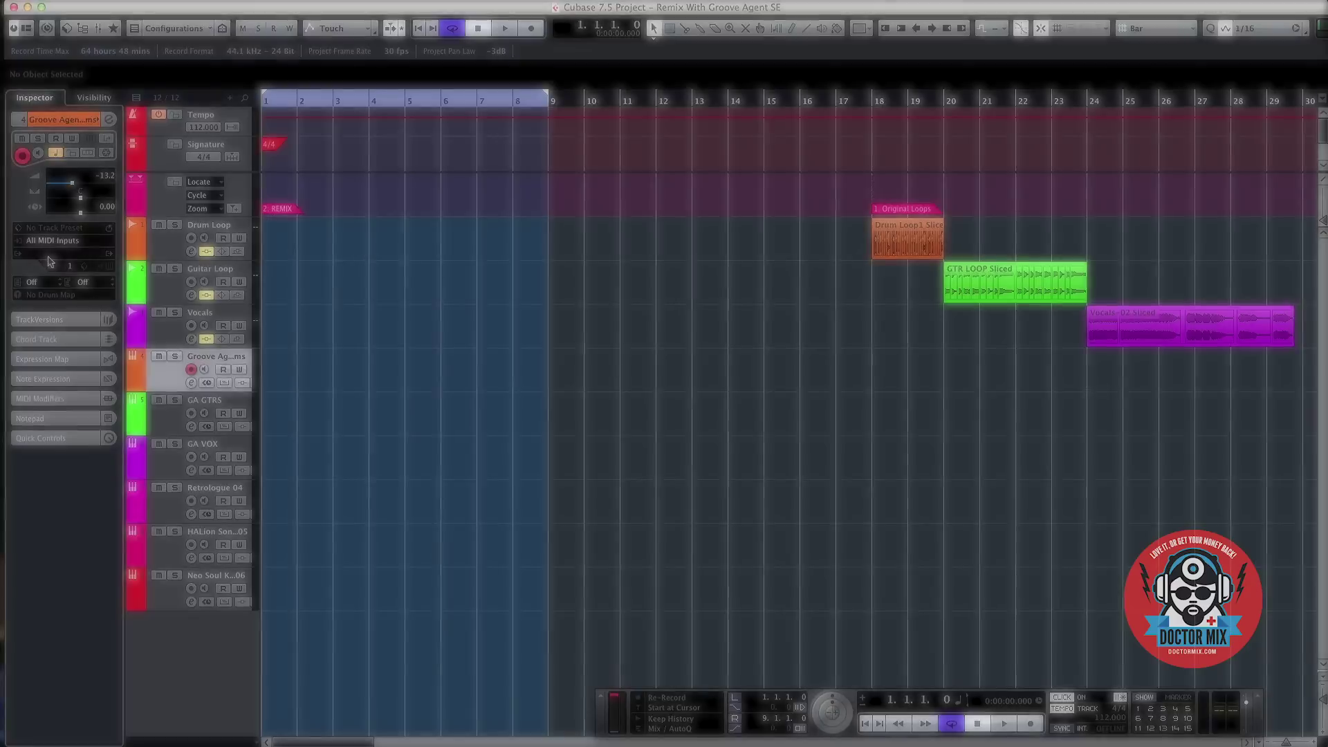
left_click(50, 257)
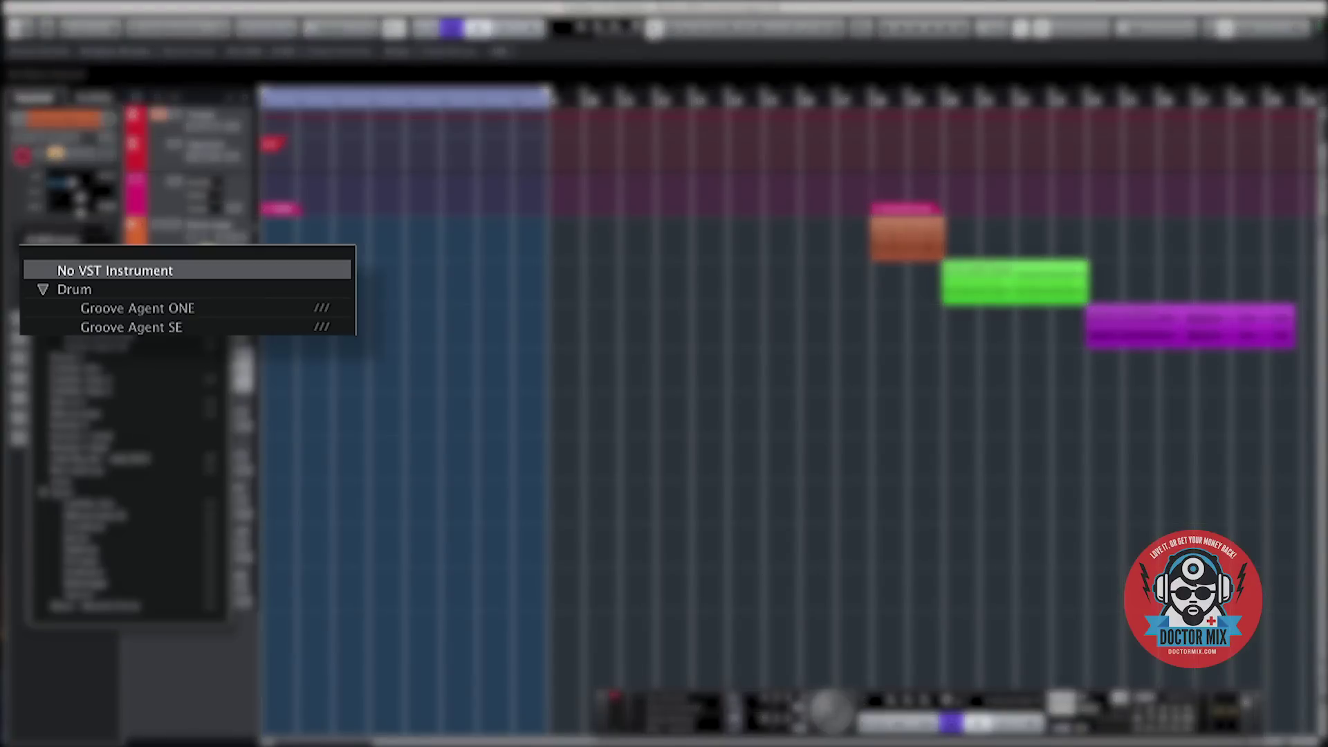
left_click(102, 328)
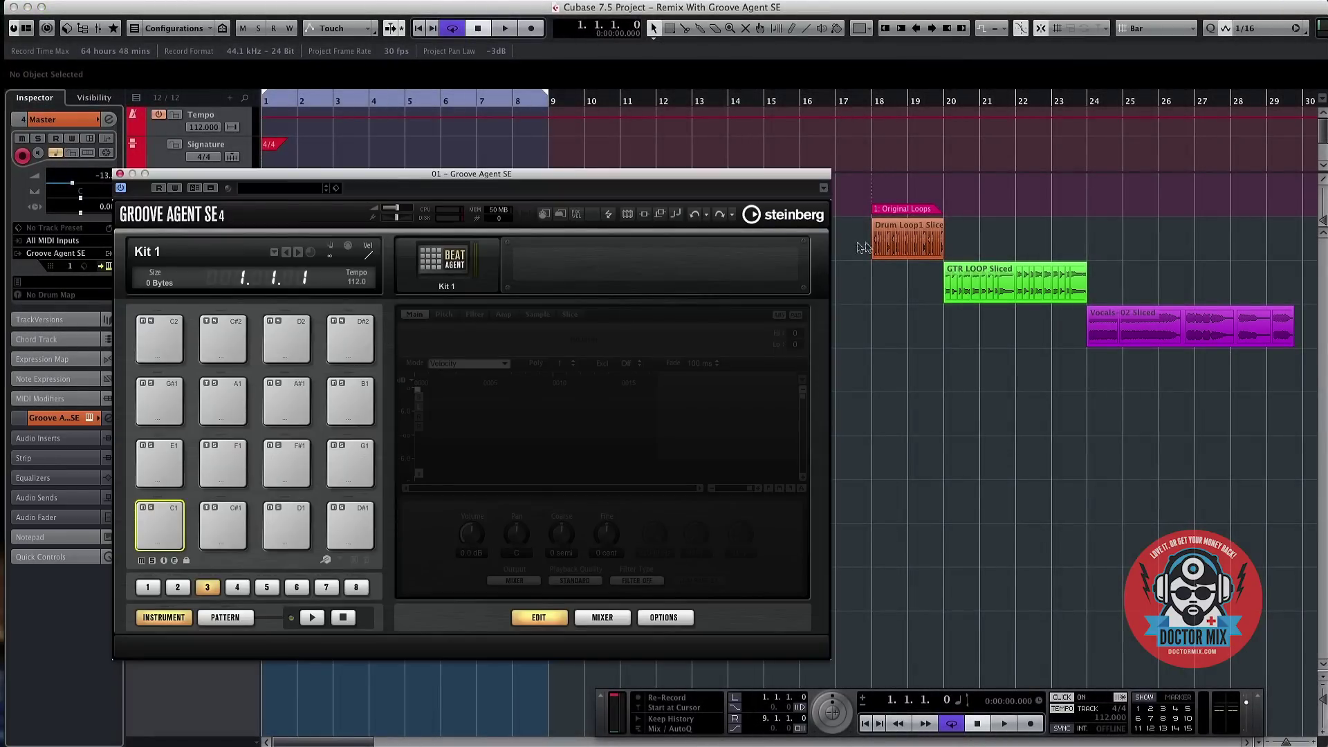
left_click_drag(883, 245, 155, 518)
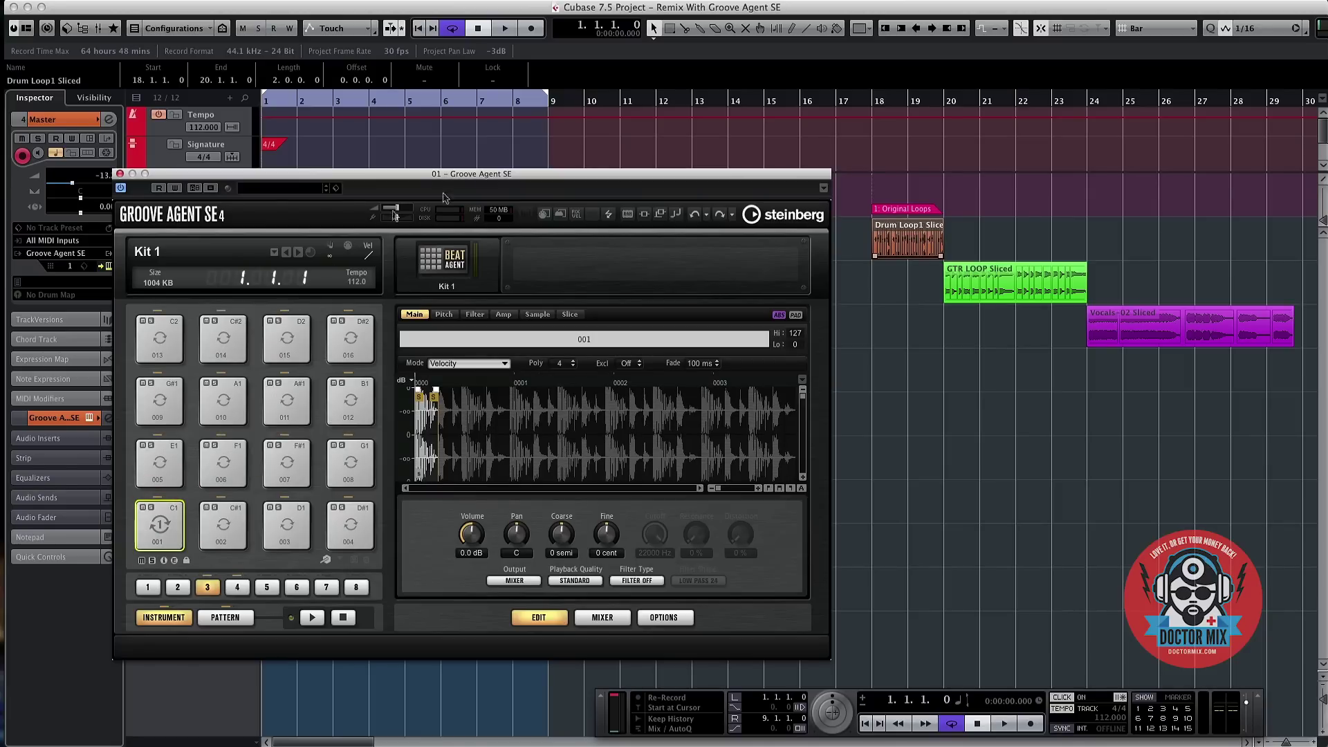
- Make incoming MIDI notes select the pads in Groove Agent SE and shorten the sample end of pad C1
left_click(544, 214)
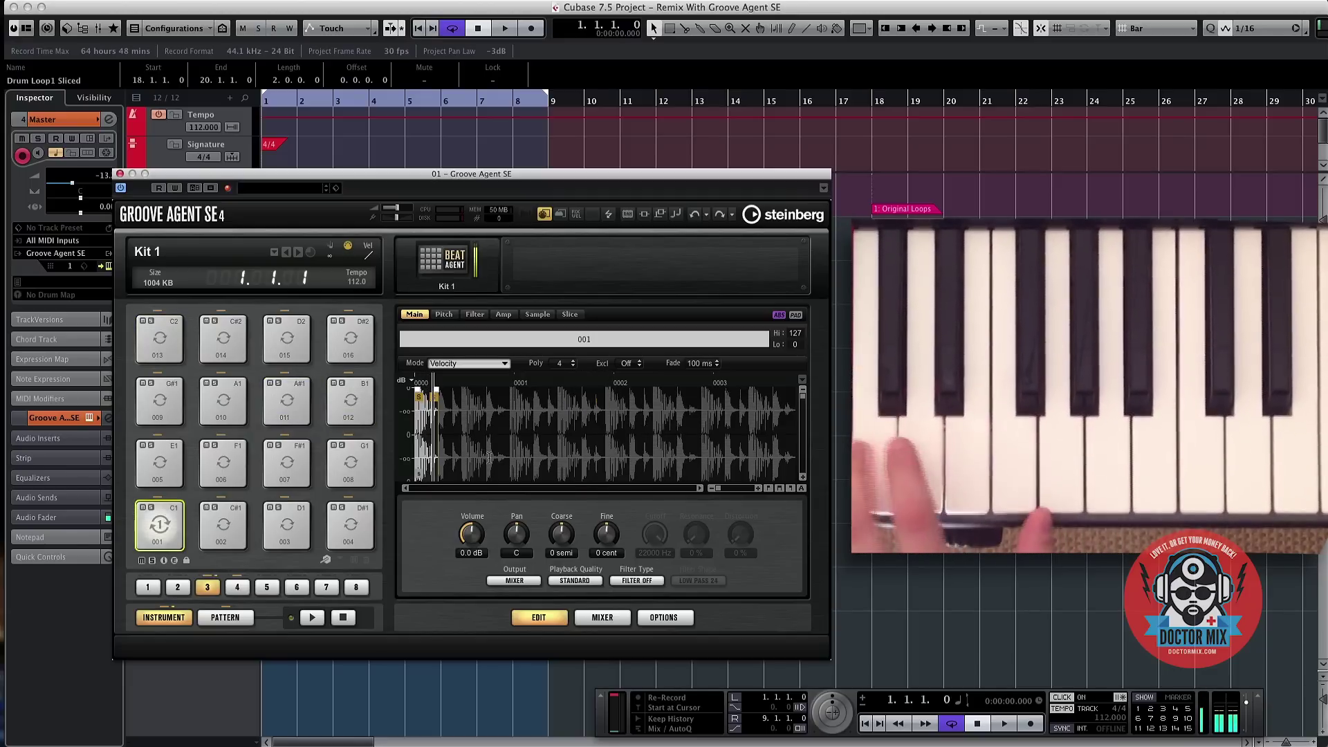
scroll(488, 457, "up", 8)
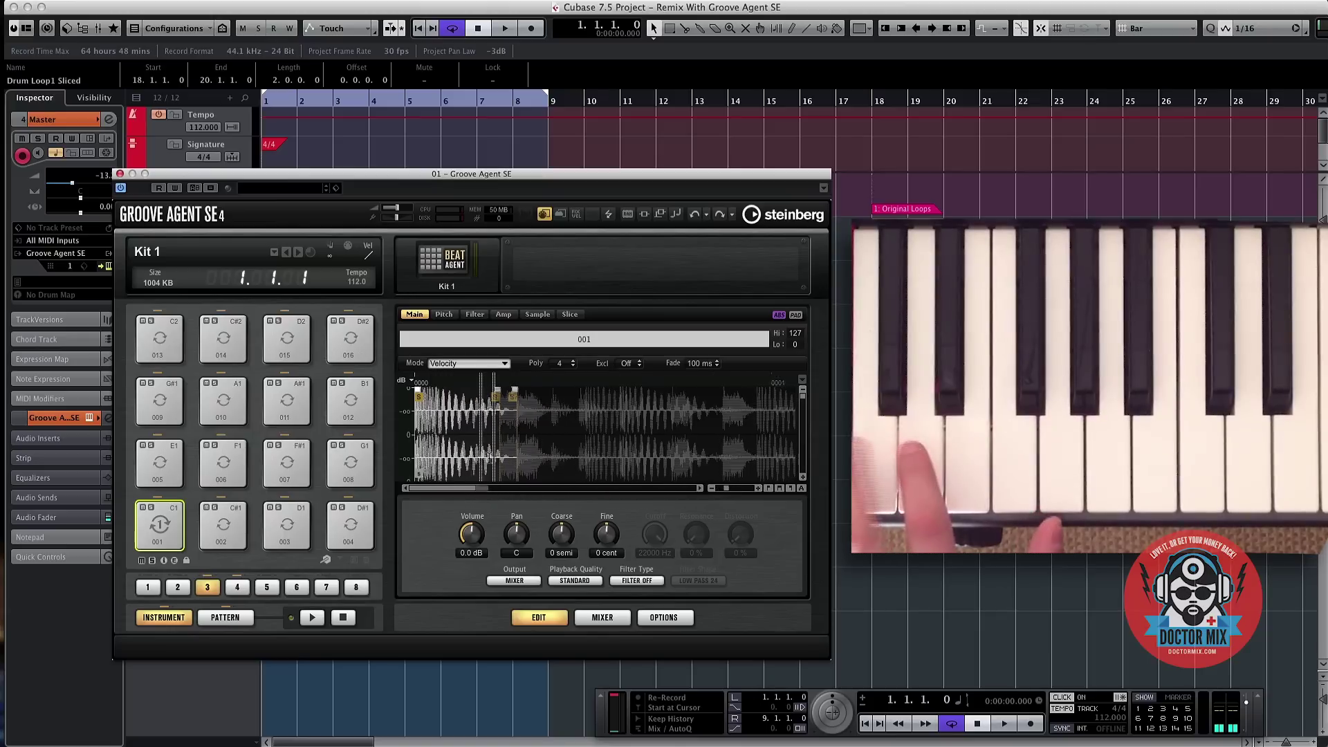
scroll(489, 457, "up", 4)
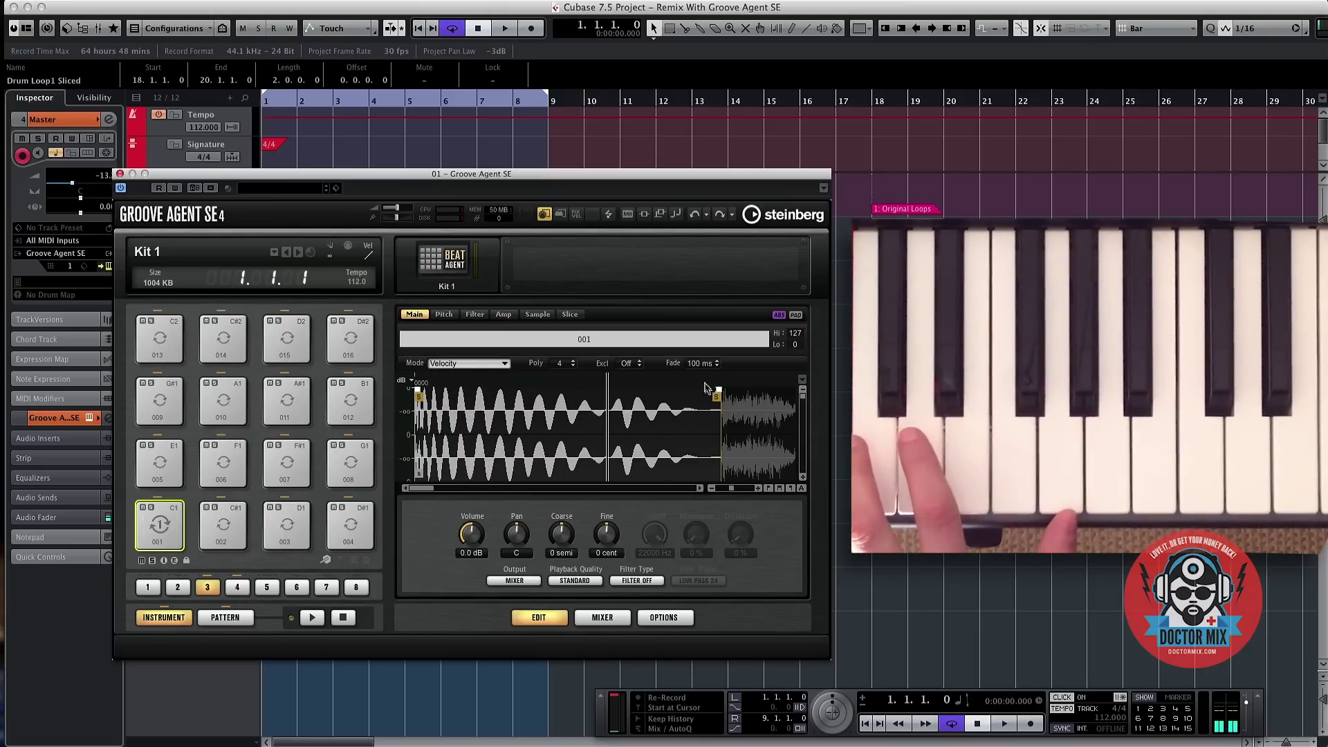
left_click_drag(716, 392, 625, 389)
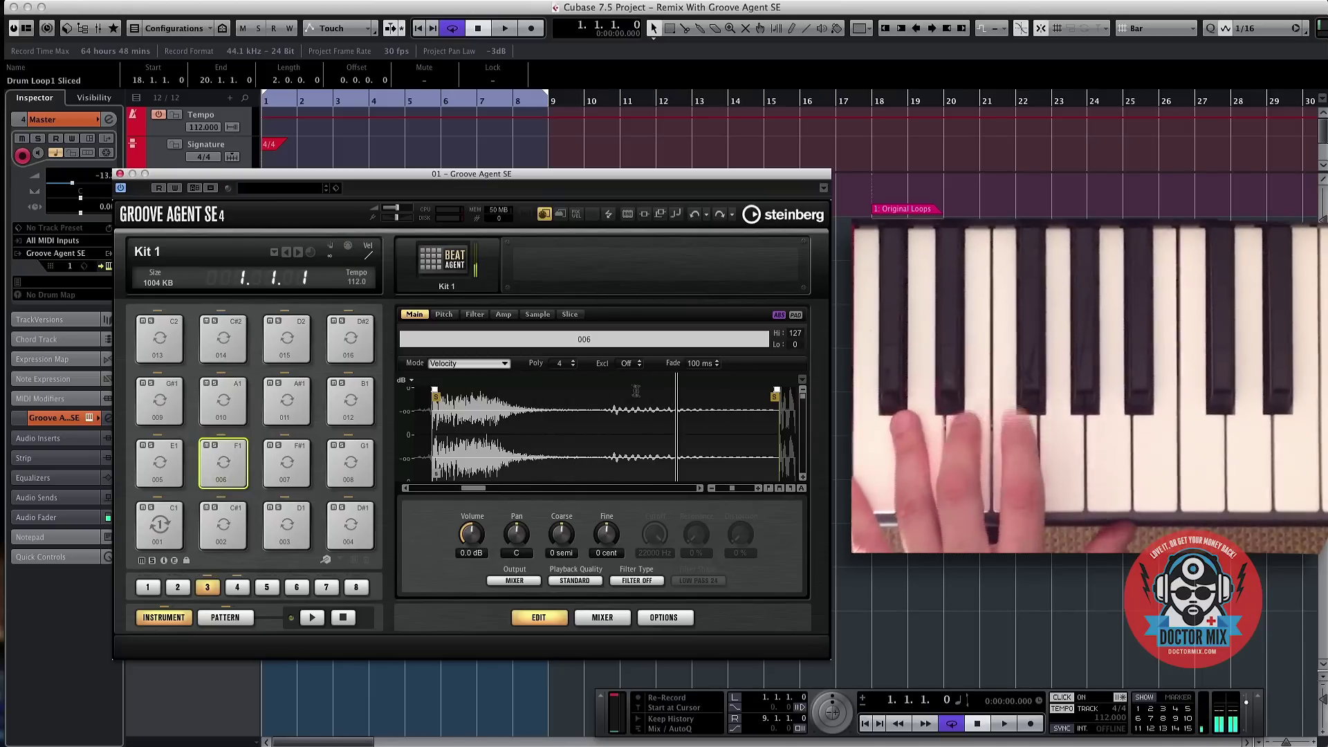
- Set pad F1's filter type to Rate Red with 55 % distortion and 60 % resonance, and adjust its cutoff
left_click(627, 582)
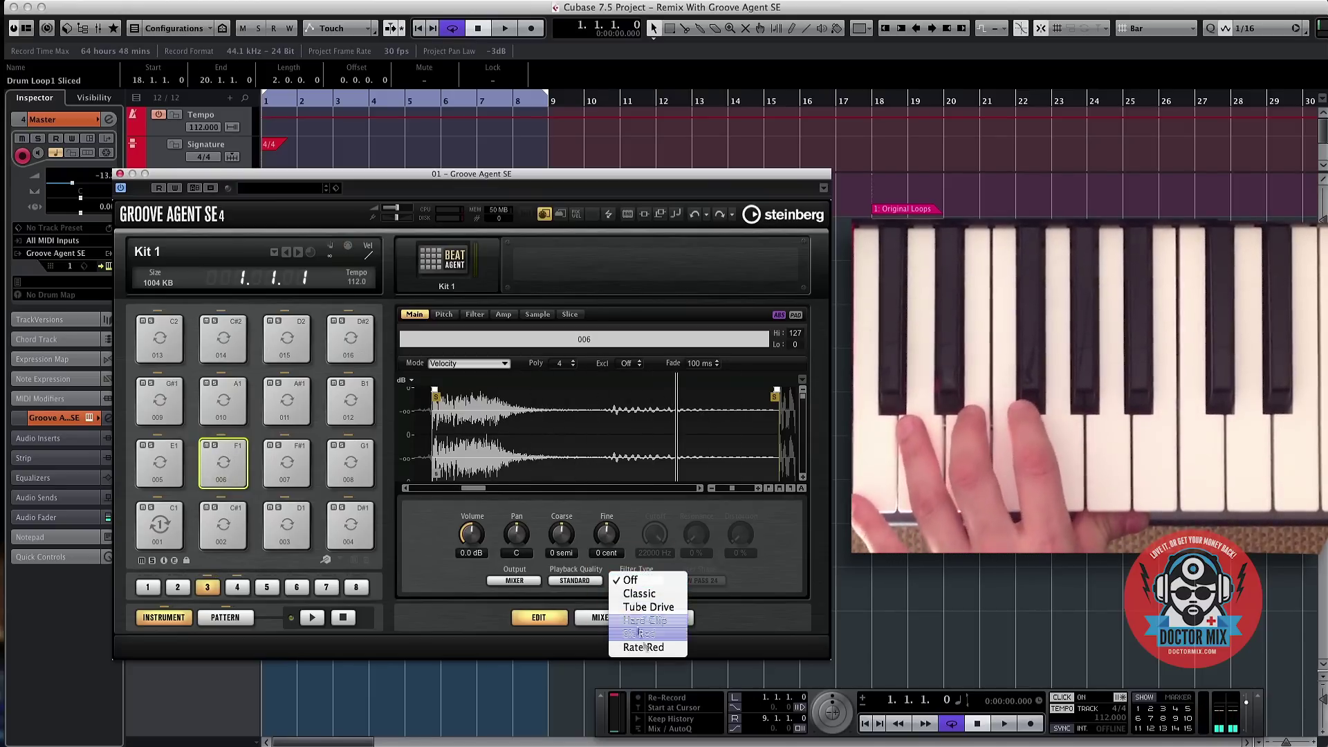
left_click(666, 646)
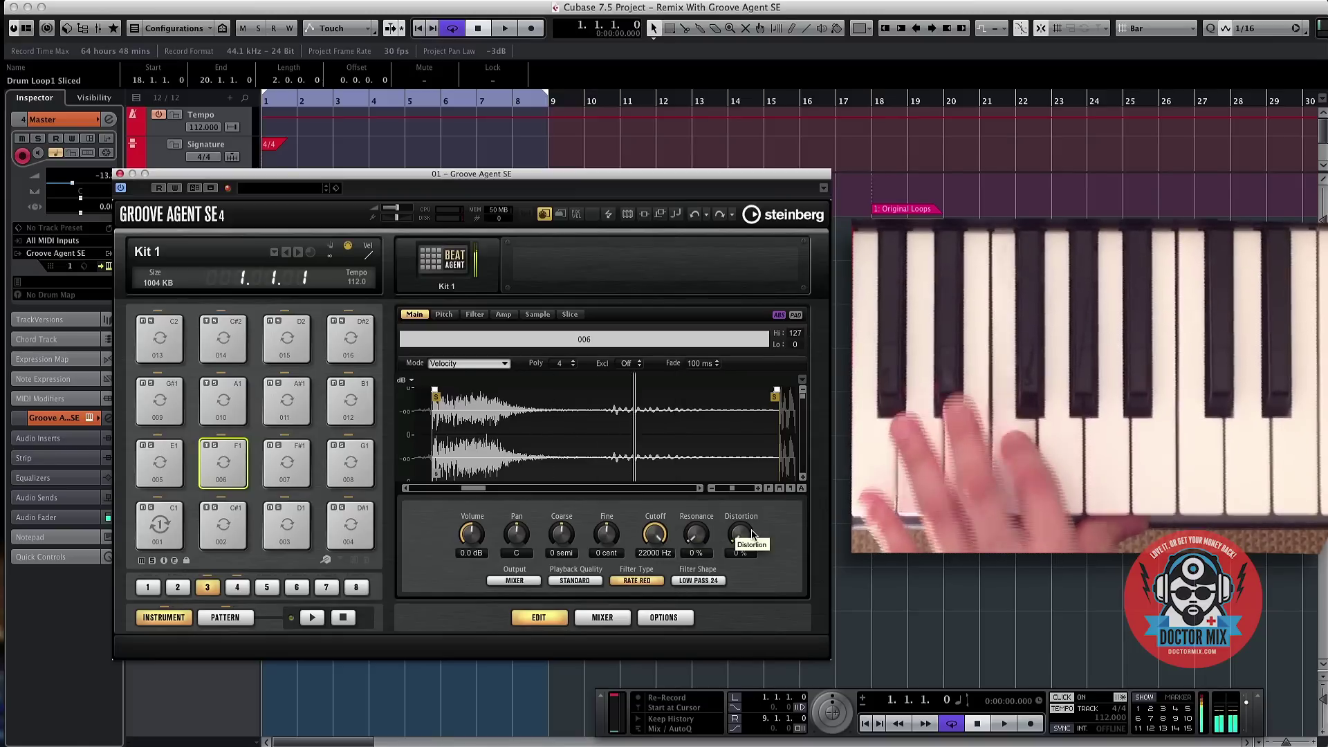
left_click_drag(748, 536, 744, 448)
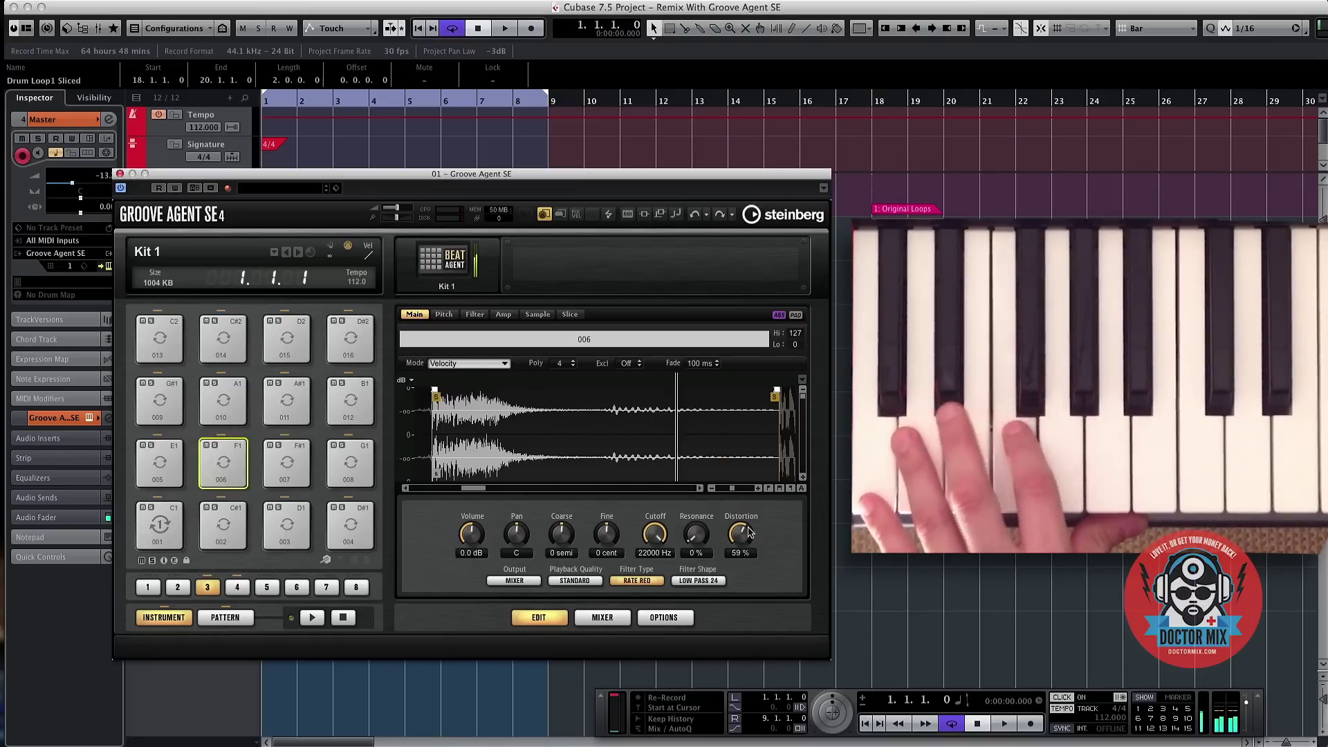
left_click_drag(746, 527, 681, 444)
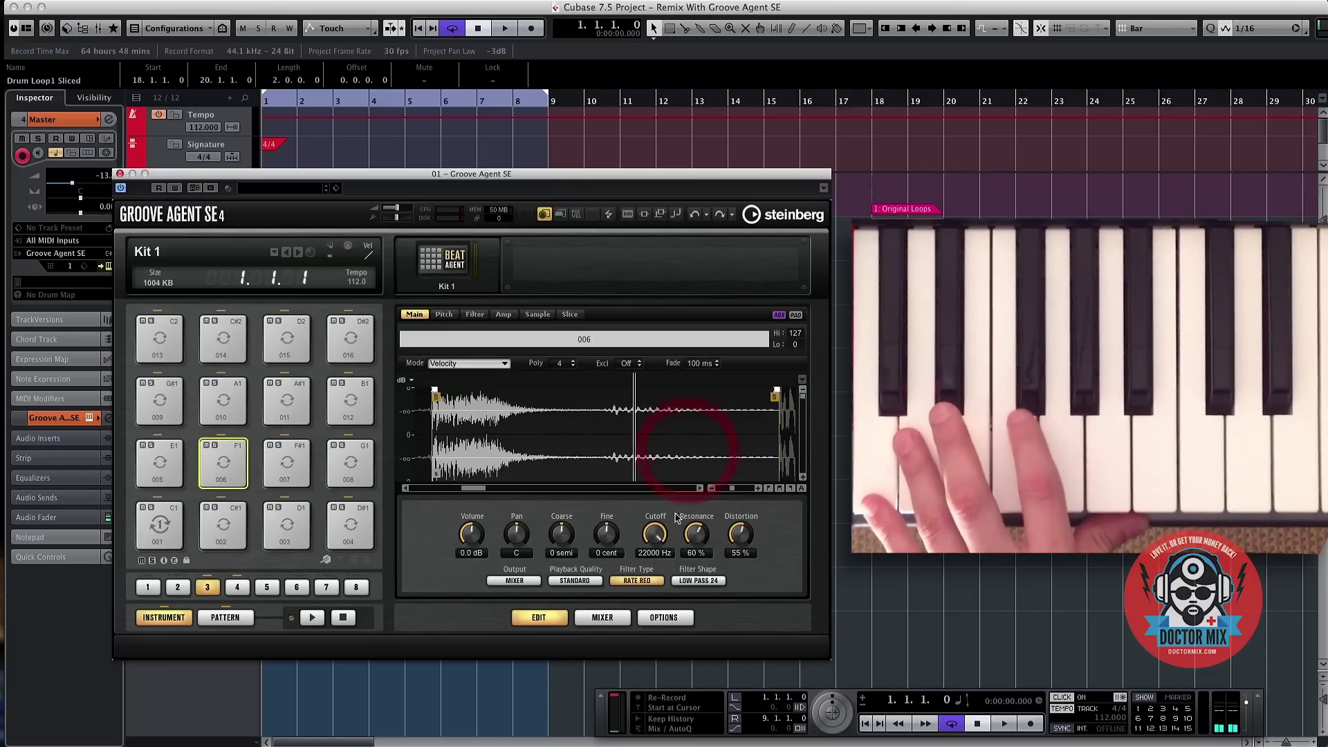
left_click_drag(654, 548, 651, 559)
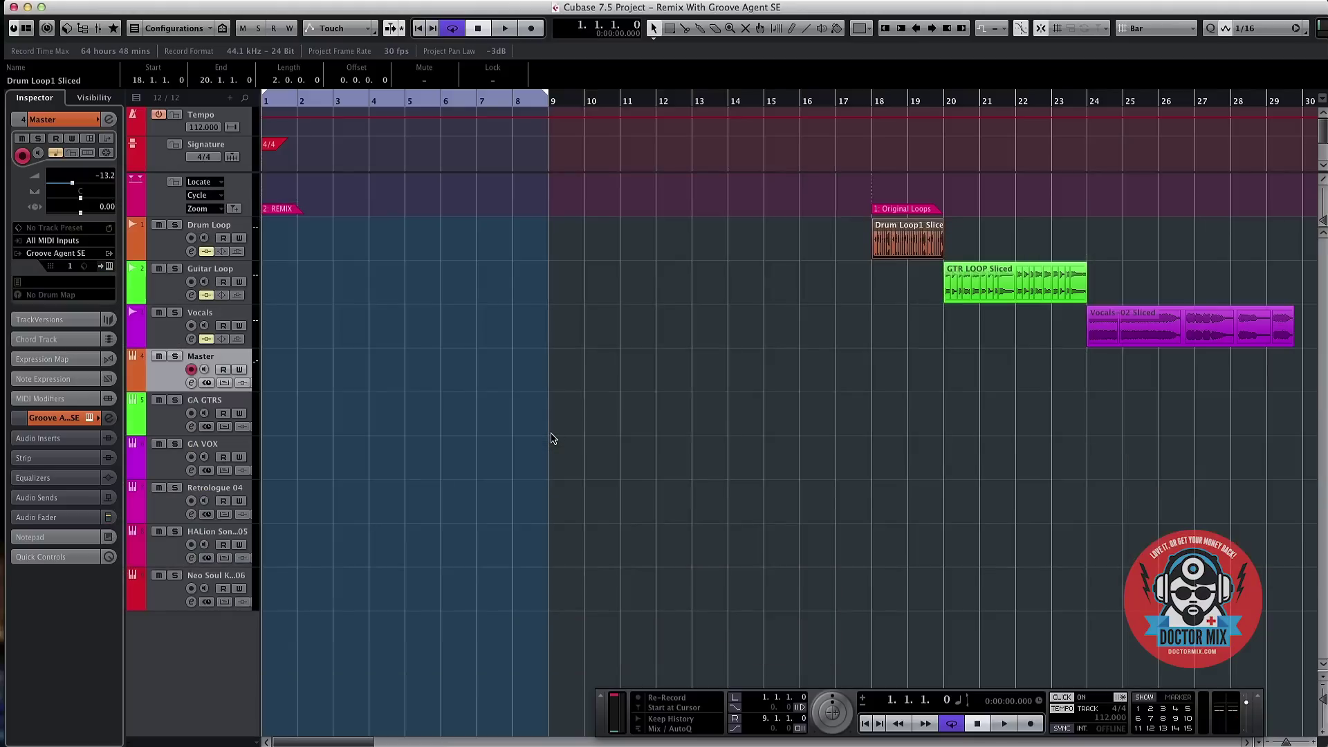
- Record a drum pattern with pads C1 and F1 across the eight-bar cycle on the Groove Agent SE drum track
key("KP_Multiply")
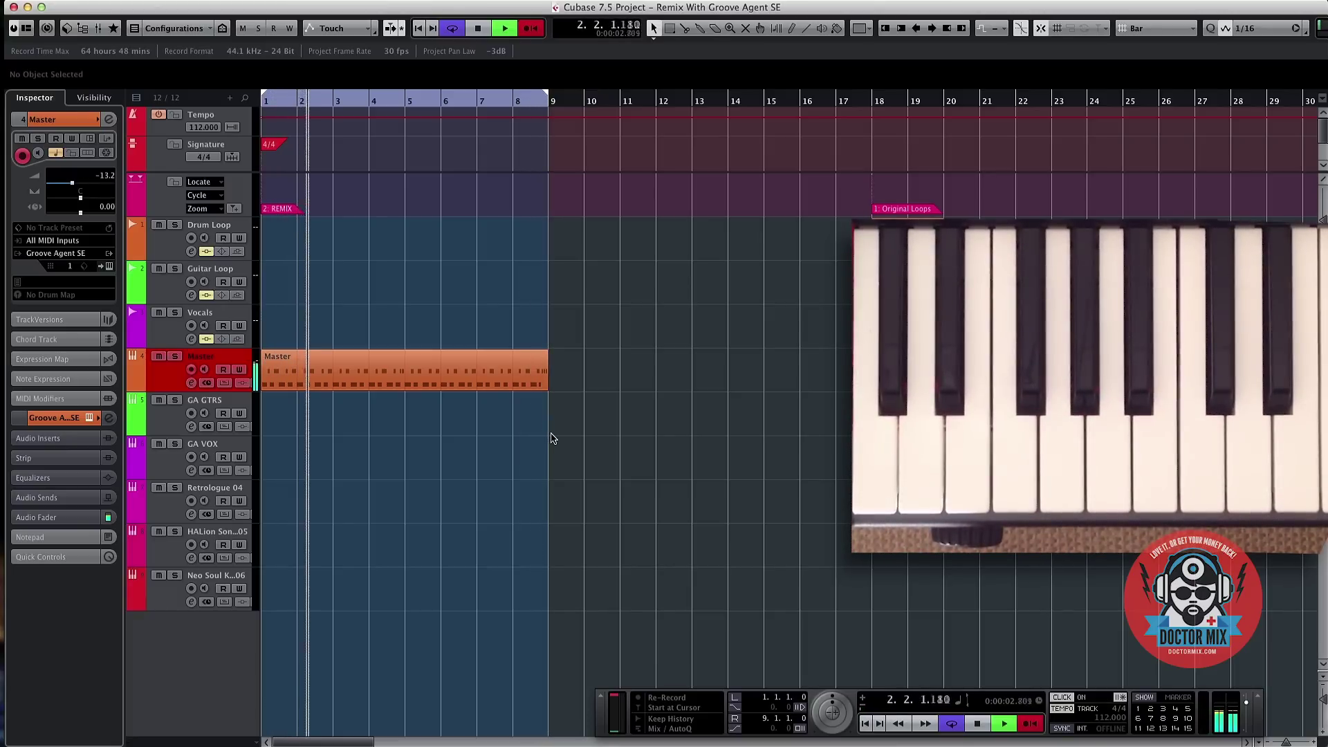
key("space")
- Open the recorded drum part in the Key Editor, overdub C2 hits across the cycle, and return to the project start
left_click(451, 385)
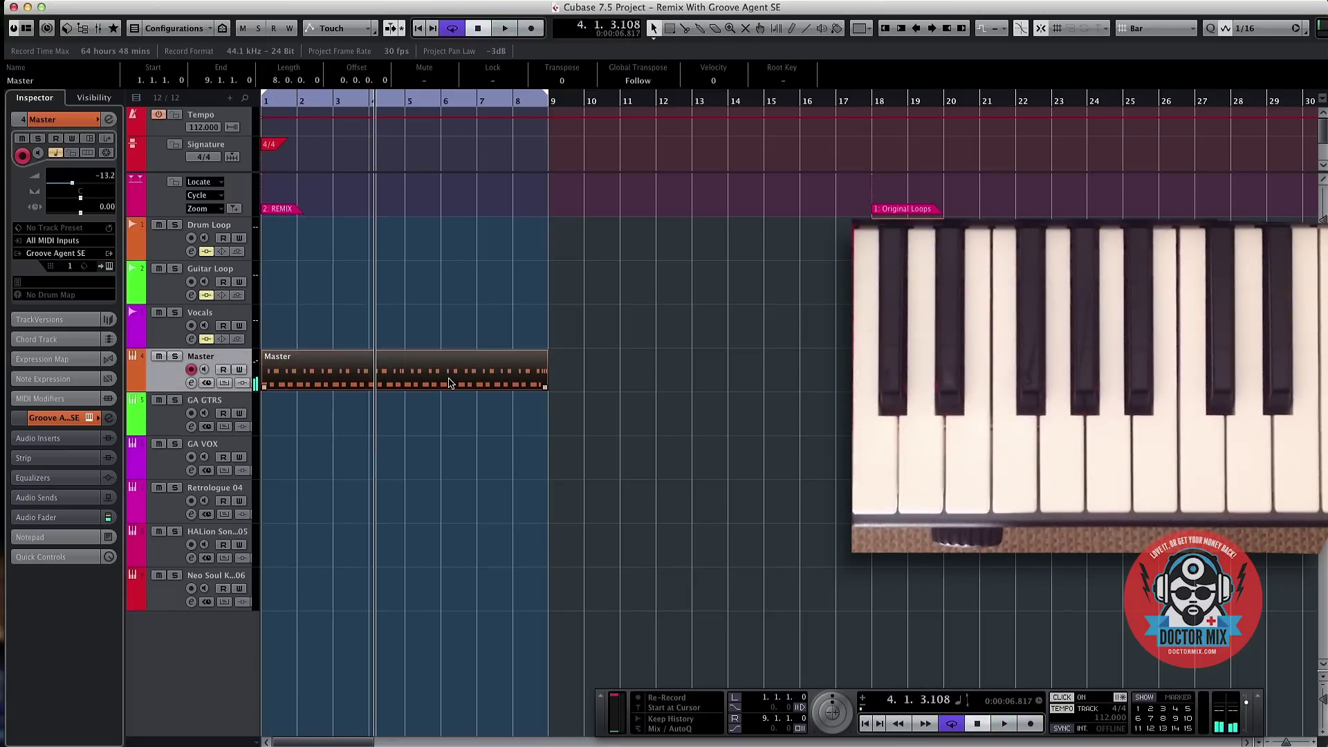
double_click(449, 382)
key("g")
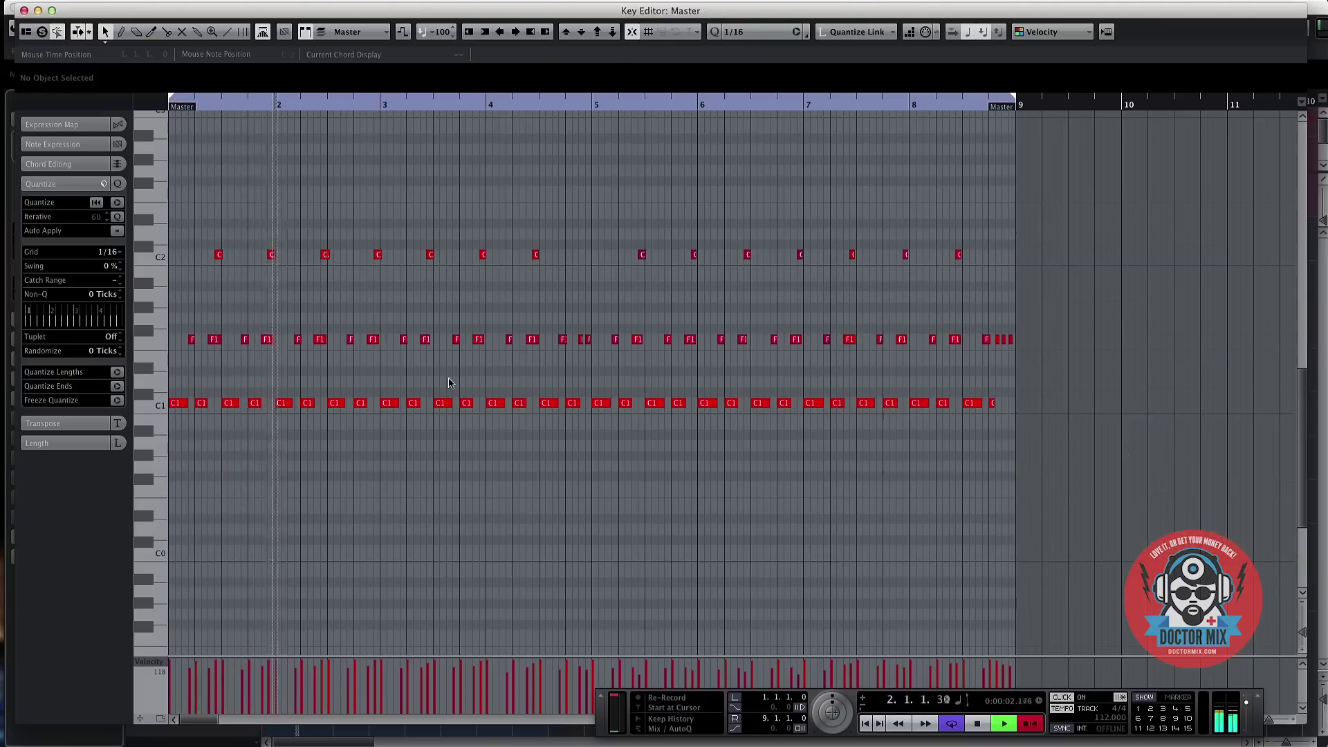
key("space")
key("Return")
key("period")
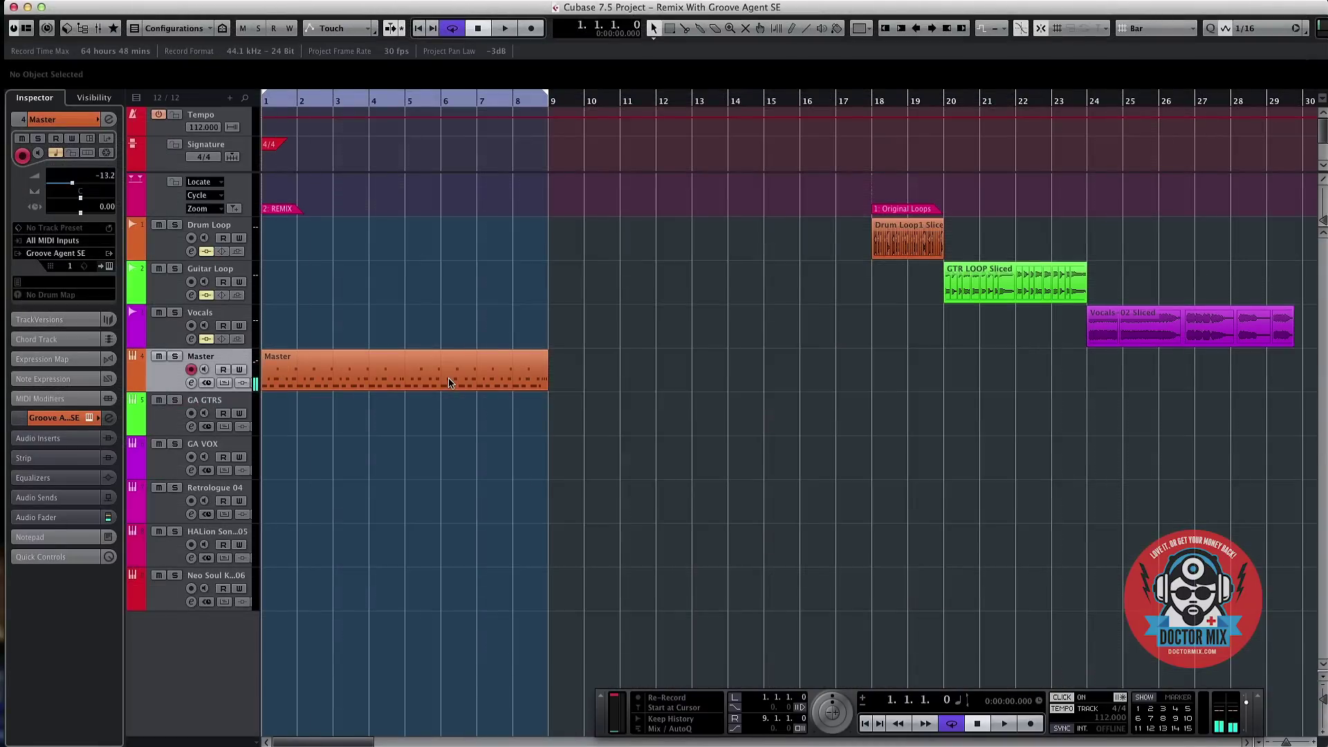
- Load Groove Agent SE on the GA GTRS track and place the GTR LOOP Sliced part on its pads starting at C1
left_click(159, 432)
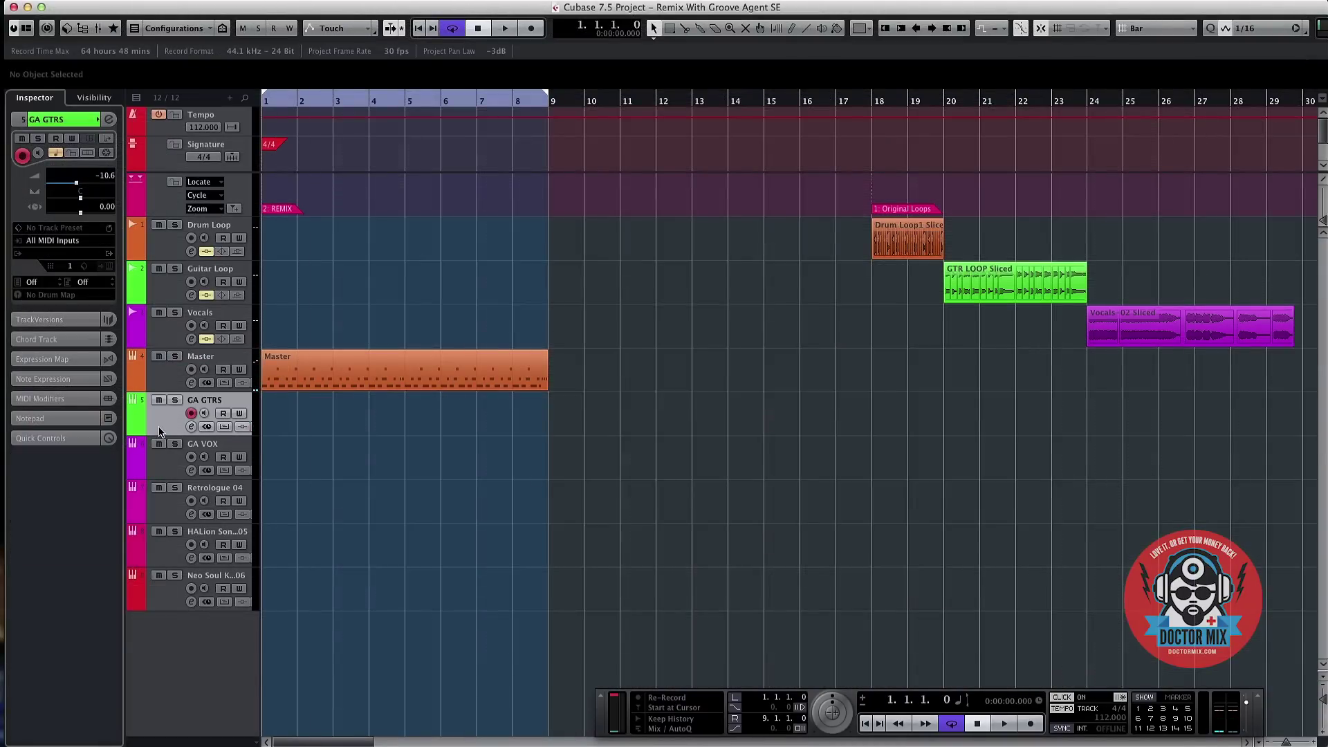
left_click(60, 255)
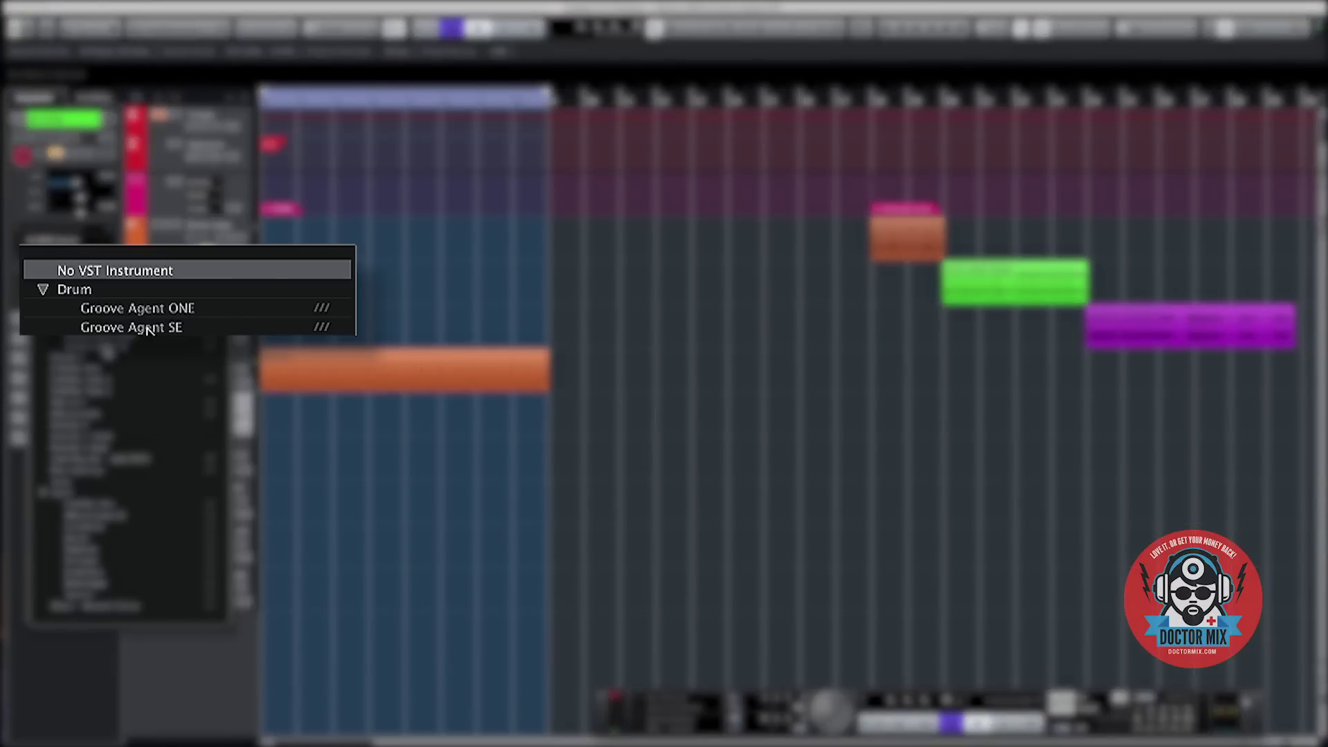
left_click(148, 328)
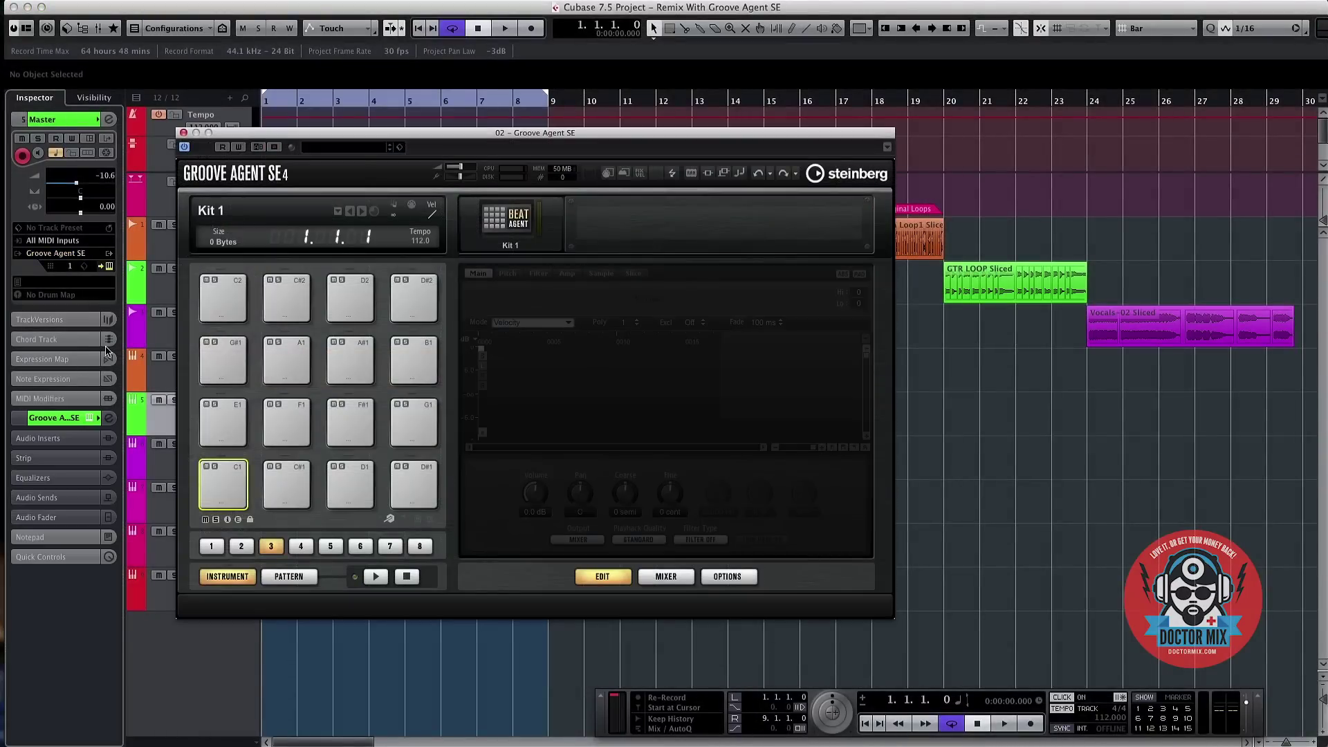
left_click_drag(975, 293, 231, 487)
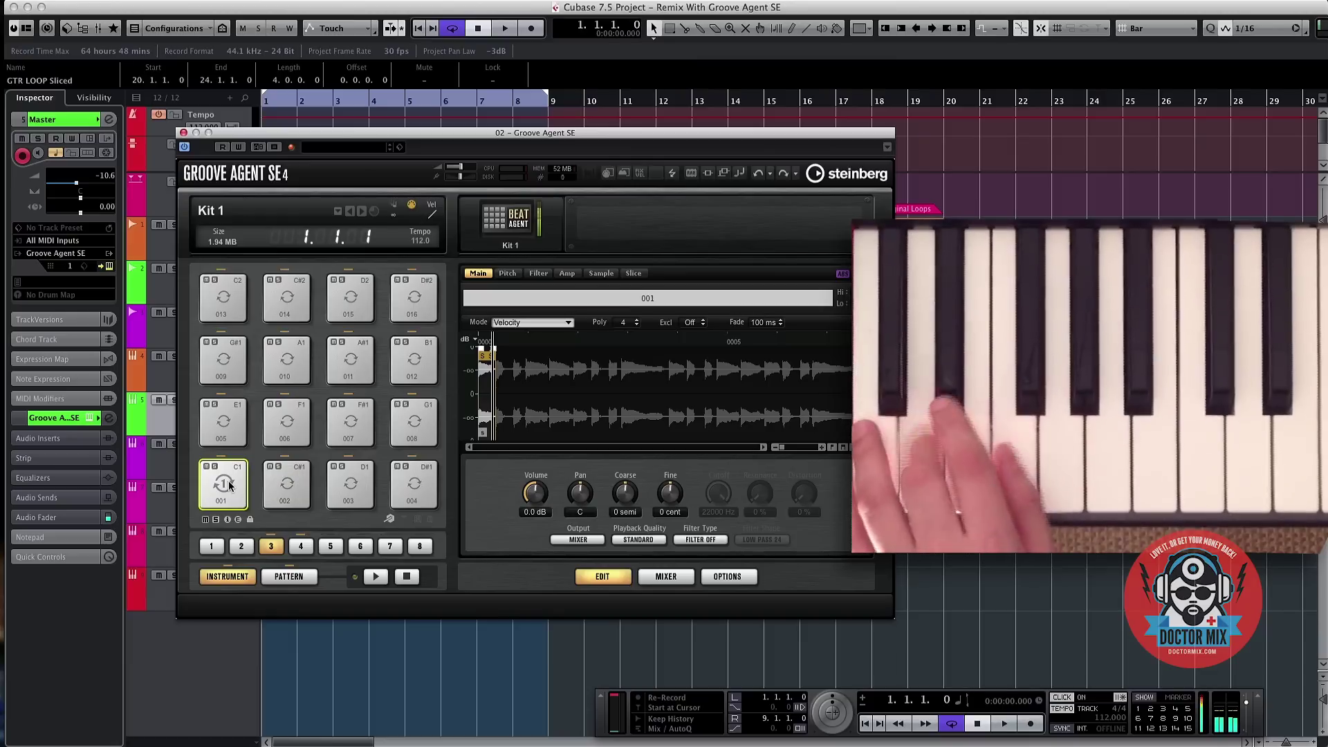
- Make played MIDI notes select the matching guitar slice pads in Groove Agent SE and close the instrument window
left_click(606, 173)
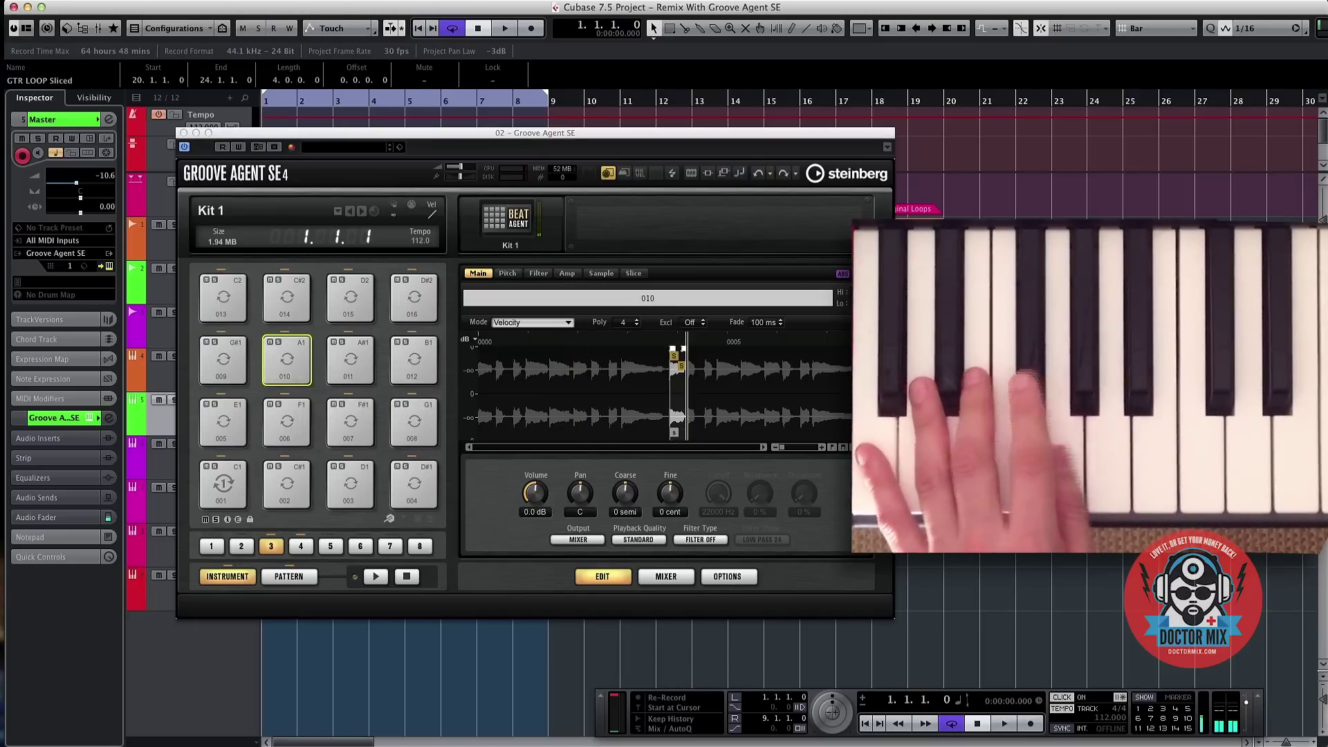
left_click(183, 133)
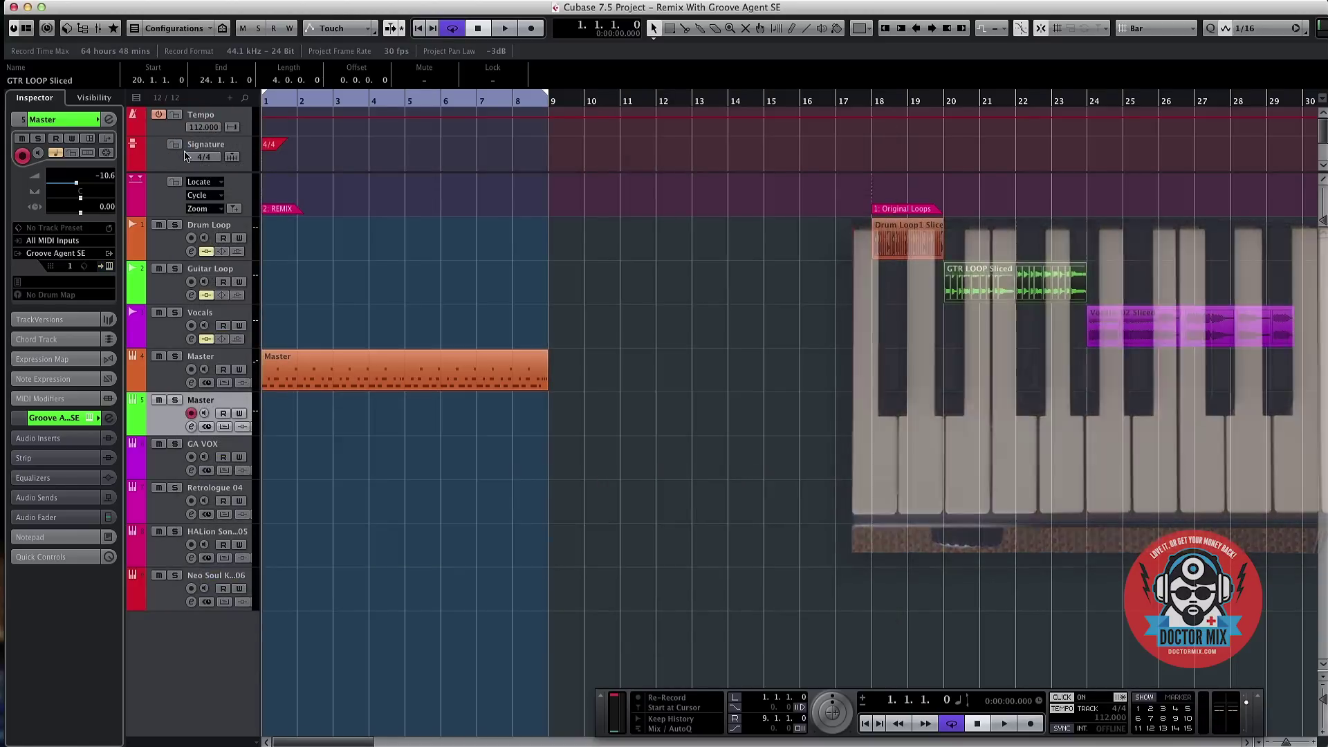
- Duplicate the eight-bar drum part directly after the original and set the cycle range to span both parts, bars 1 to 17
key("super+d")
left_click_drag(490, 425, 625, 382)
key("p")
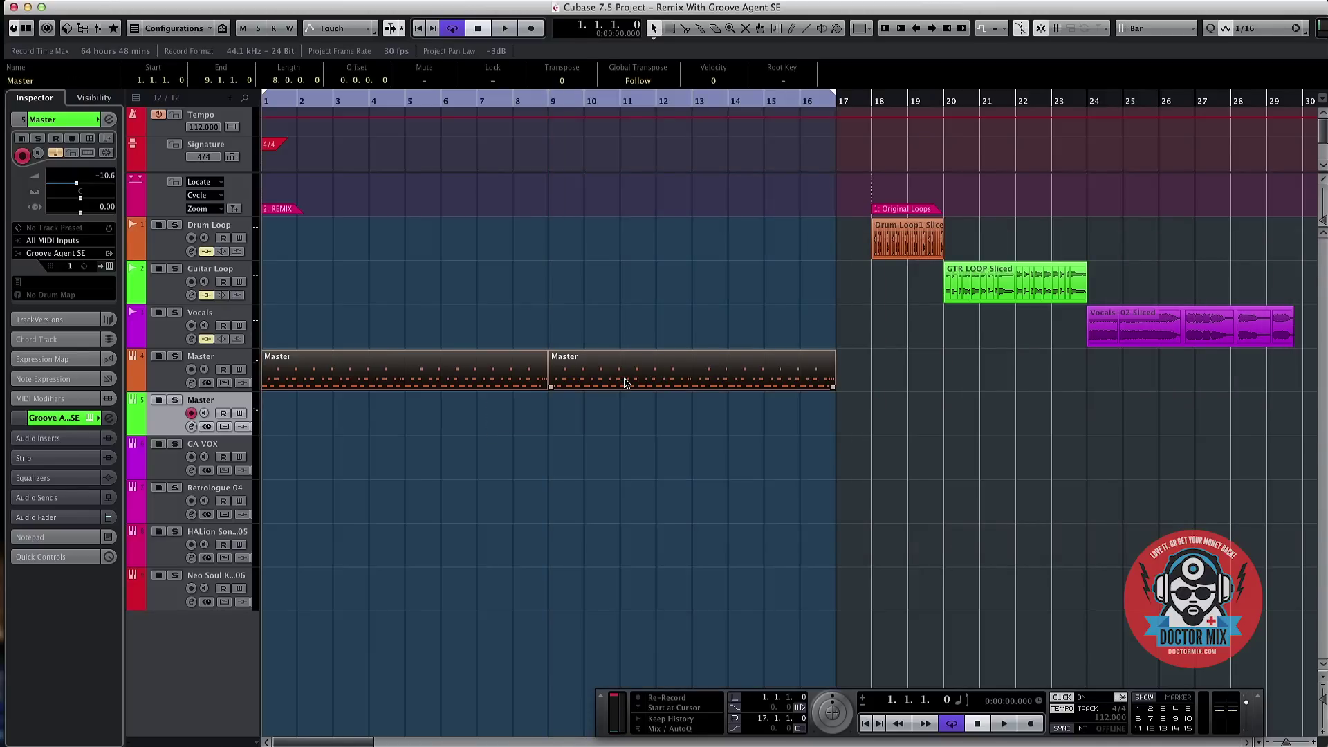
- Record a sliced-guitar pattern across the 16-bar cycle on the guitar Groove Agent SE track
key("KP_Multiply")
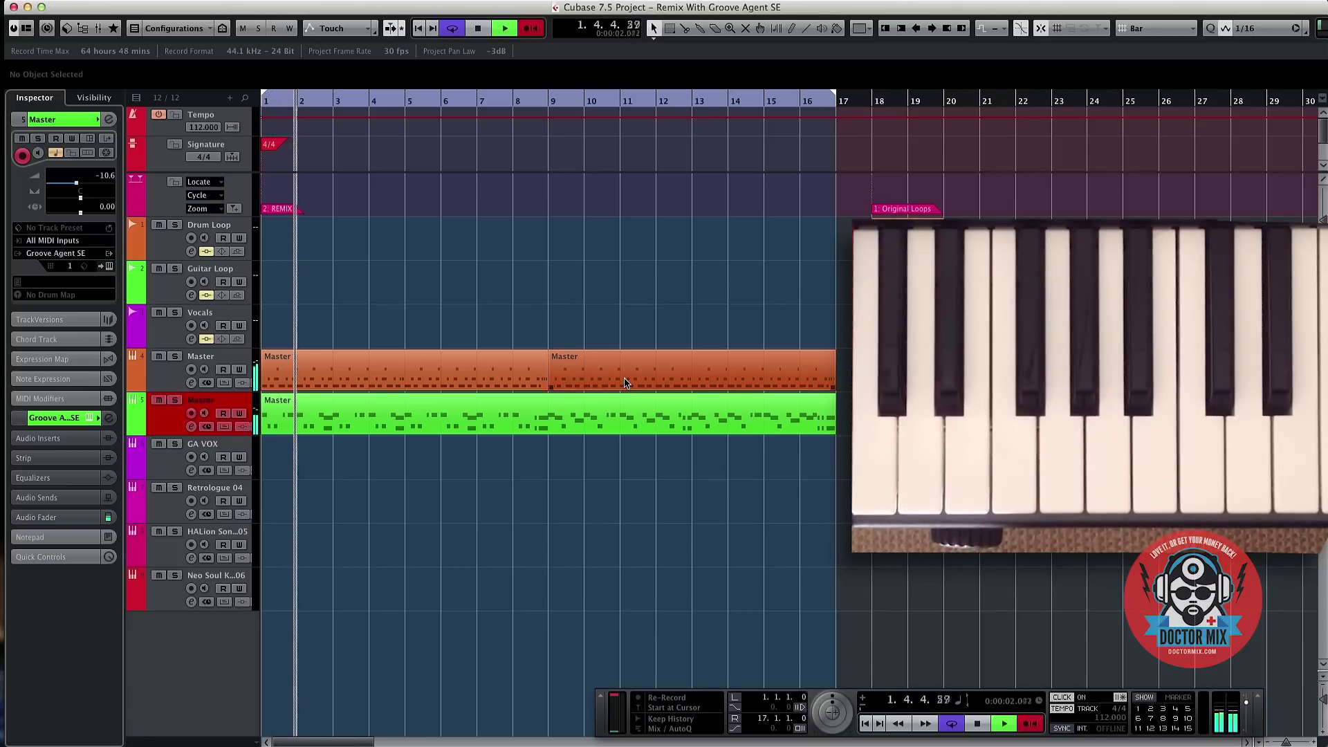
key("space")
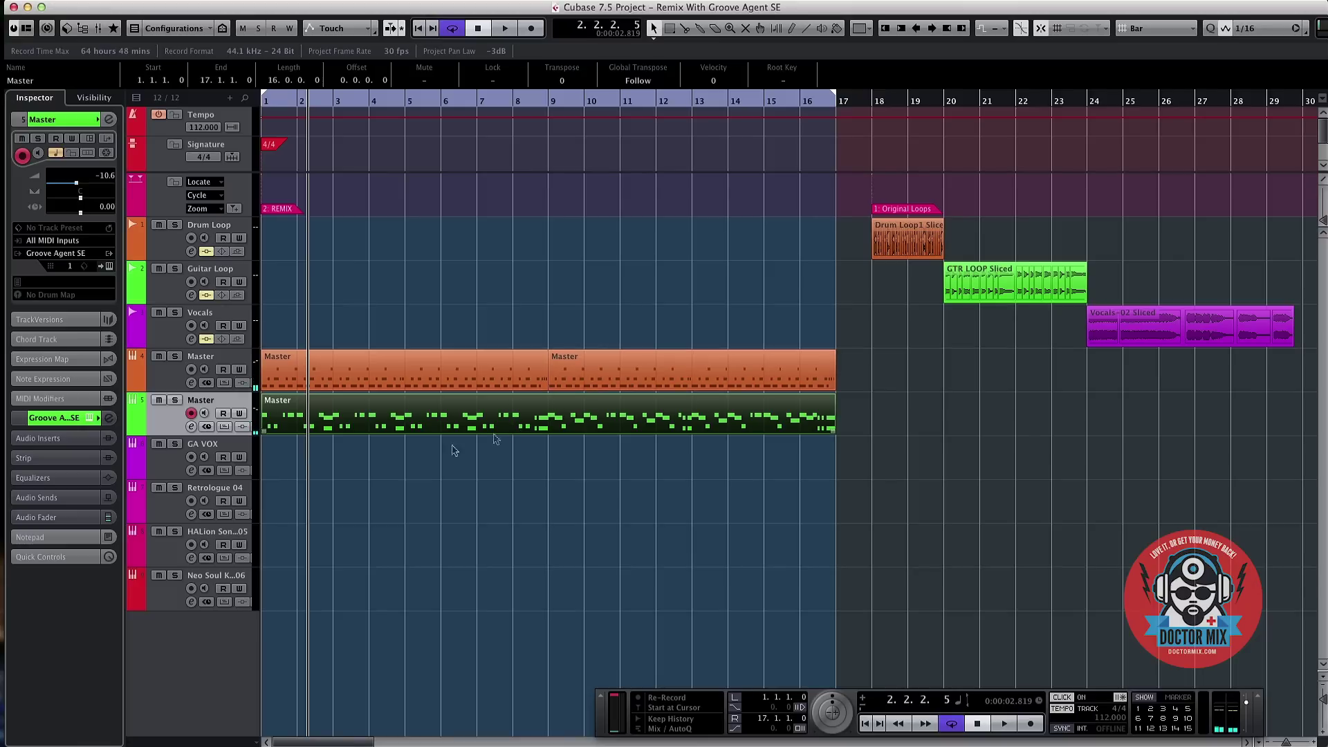
- Load Groove Agent SE on the GA VOX track and place the Vocals-02 Sliced part on its pads starting at C1
left_click(155, 466)
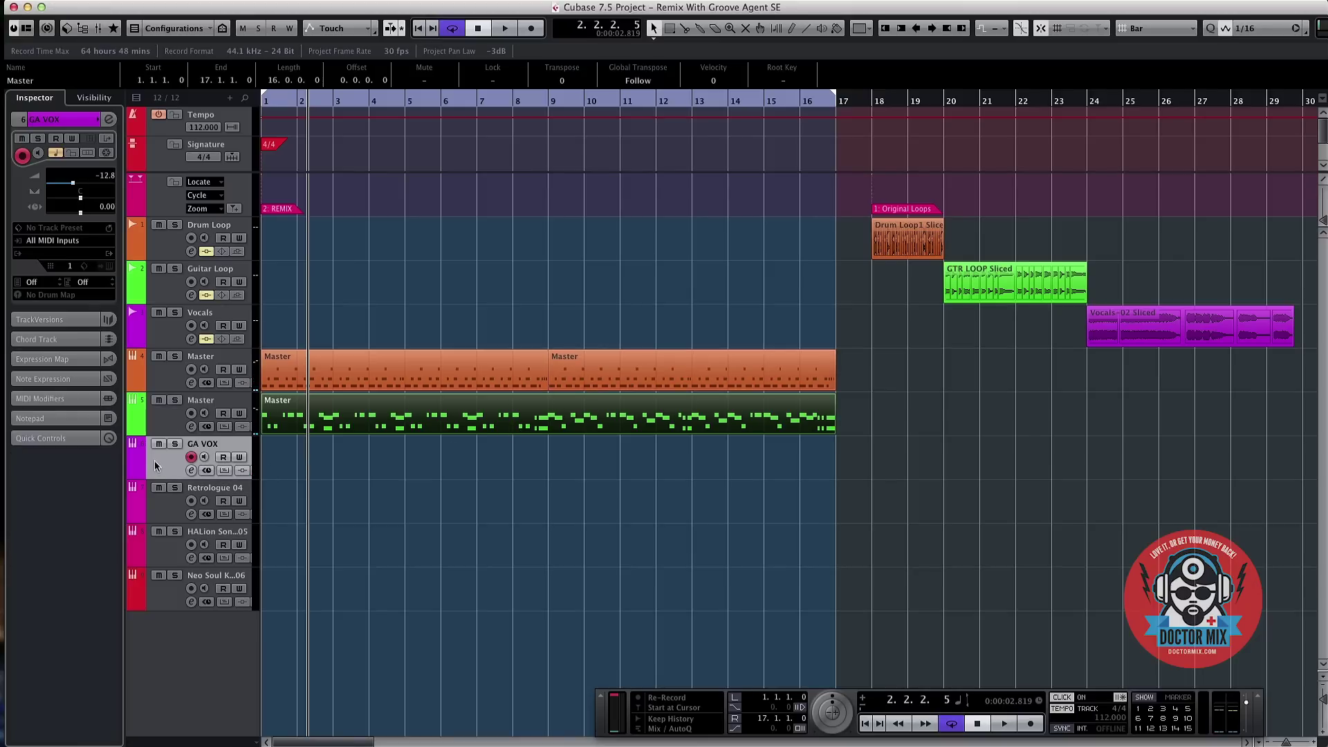
left_click(79, 266)
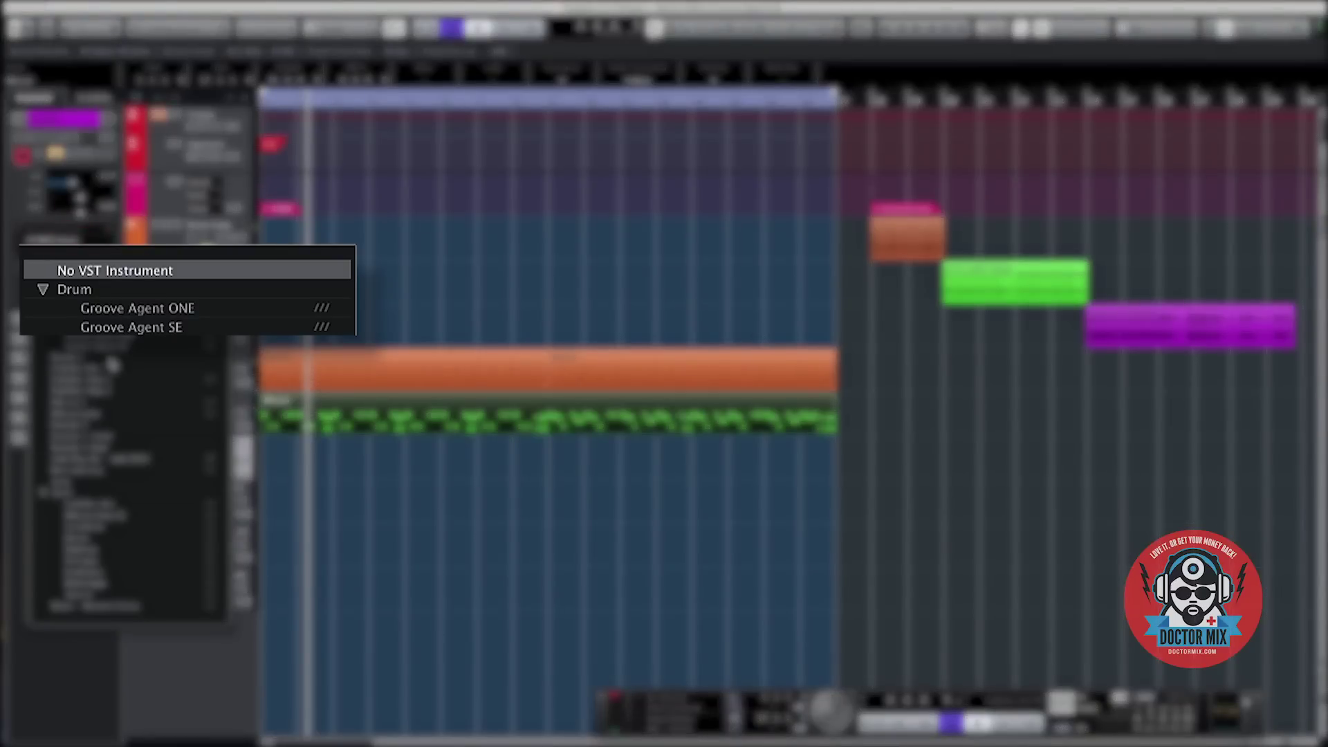
left_click(158, 331)
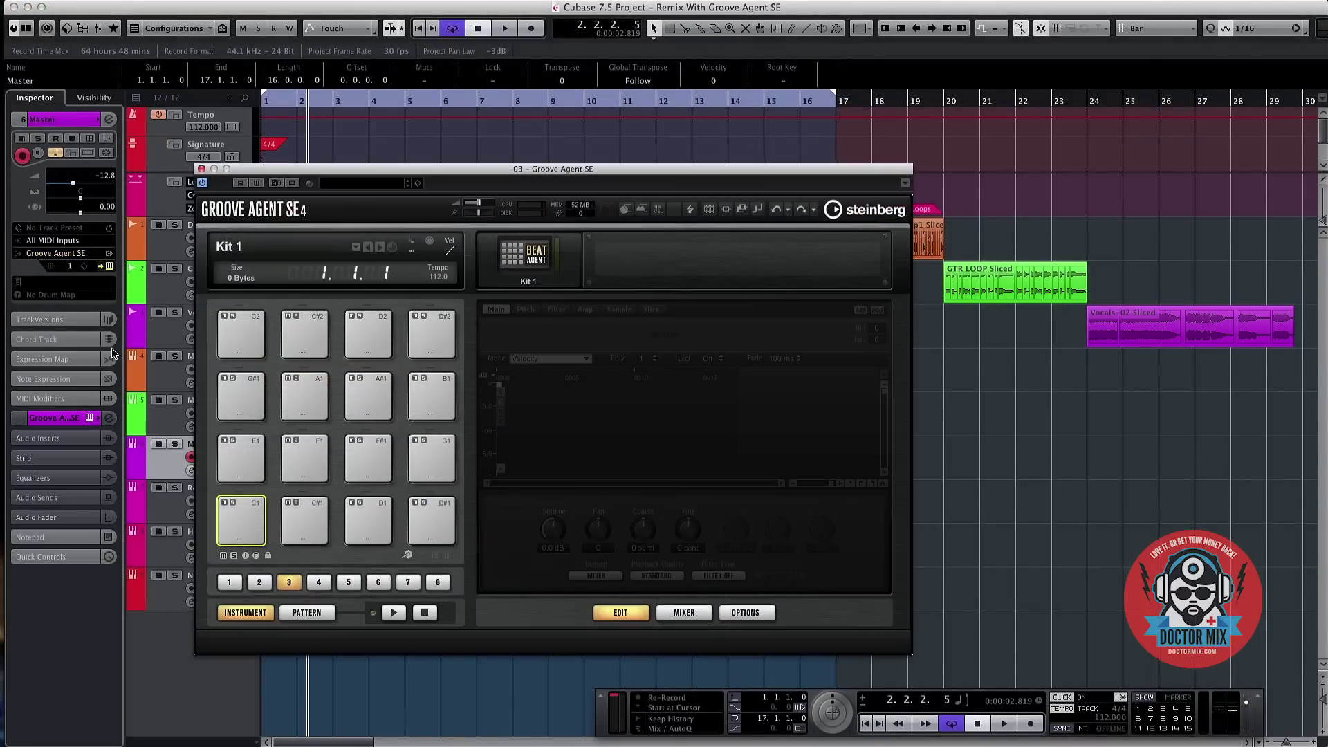
left_click(1105, 341)
left_click_drag(900, 386, 334, 542)
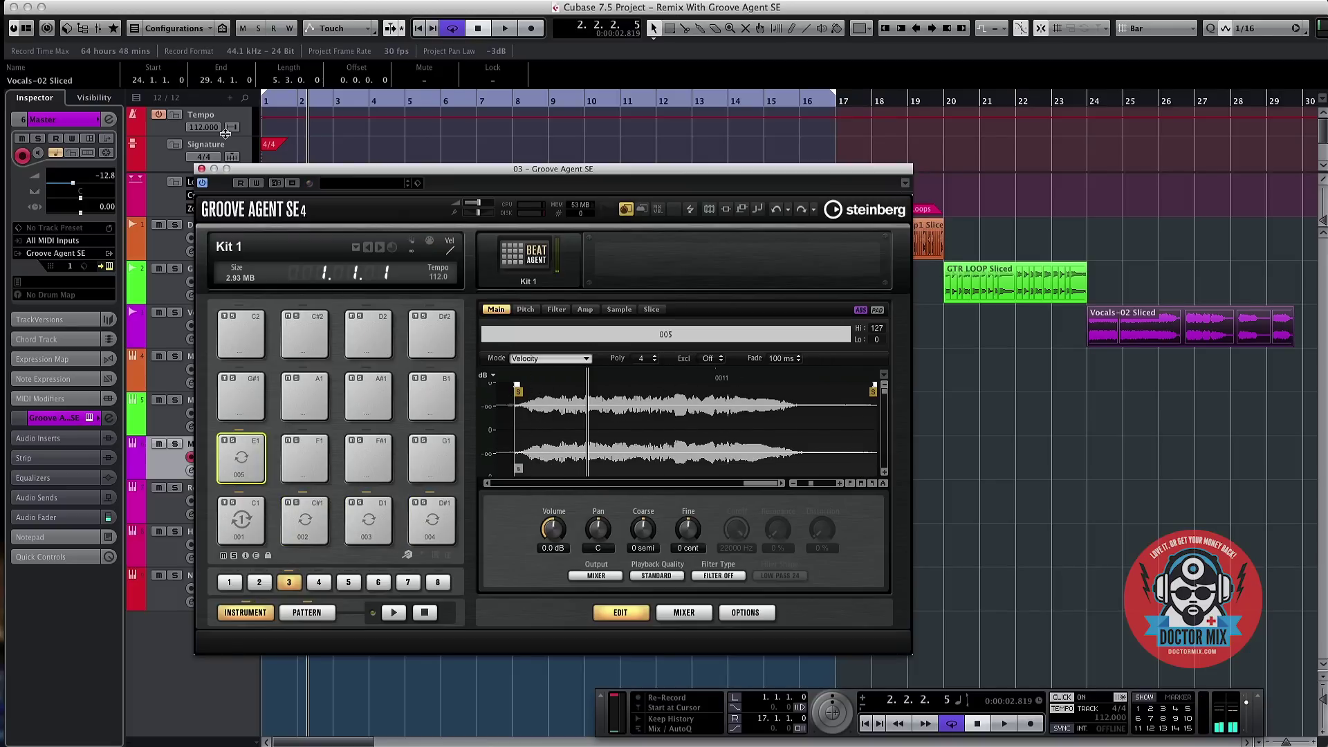
left_click(200, 170)
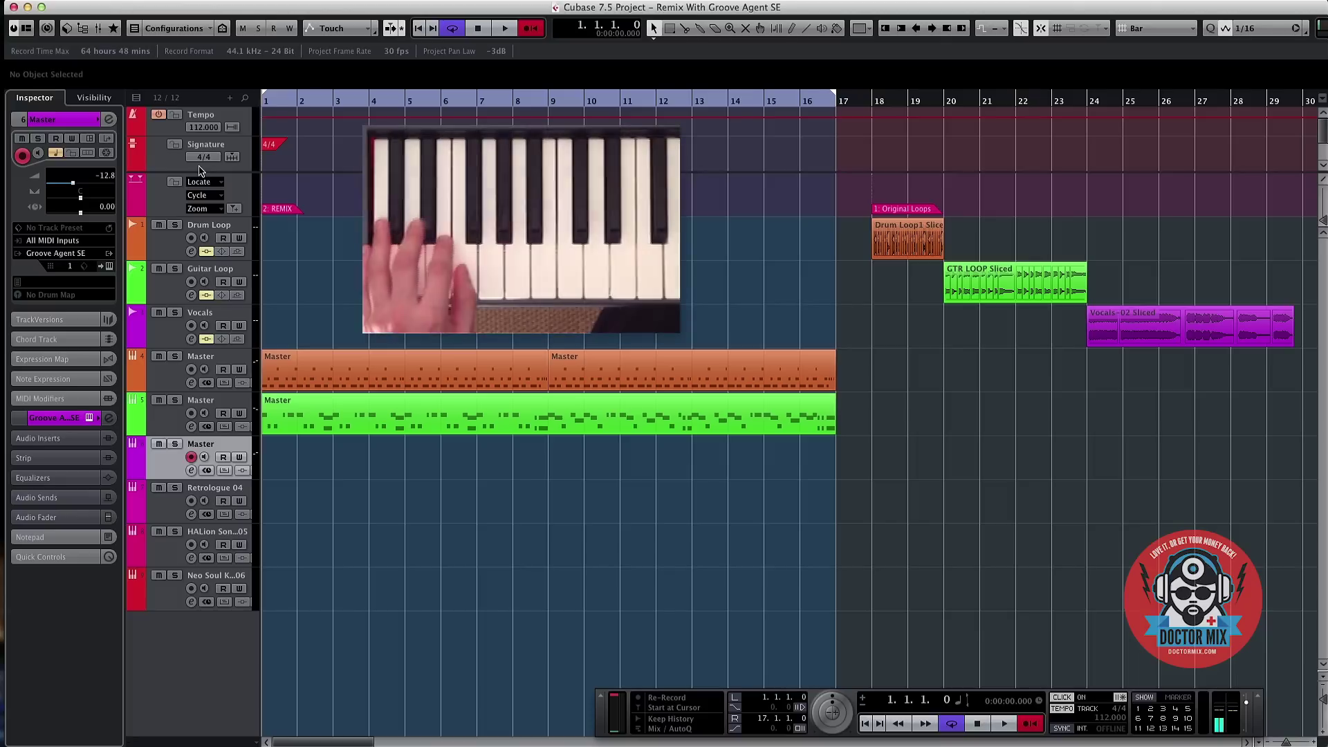
- Record a sliced-vocal pattern across the 16-bar cycle on the vocal Groove Agent SE track
key("space")
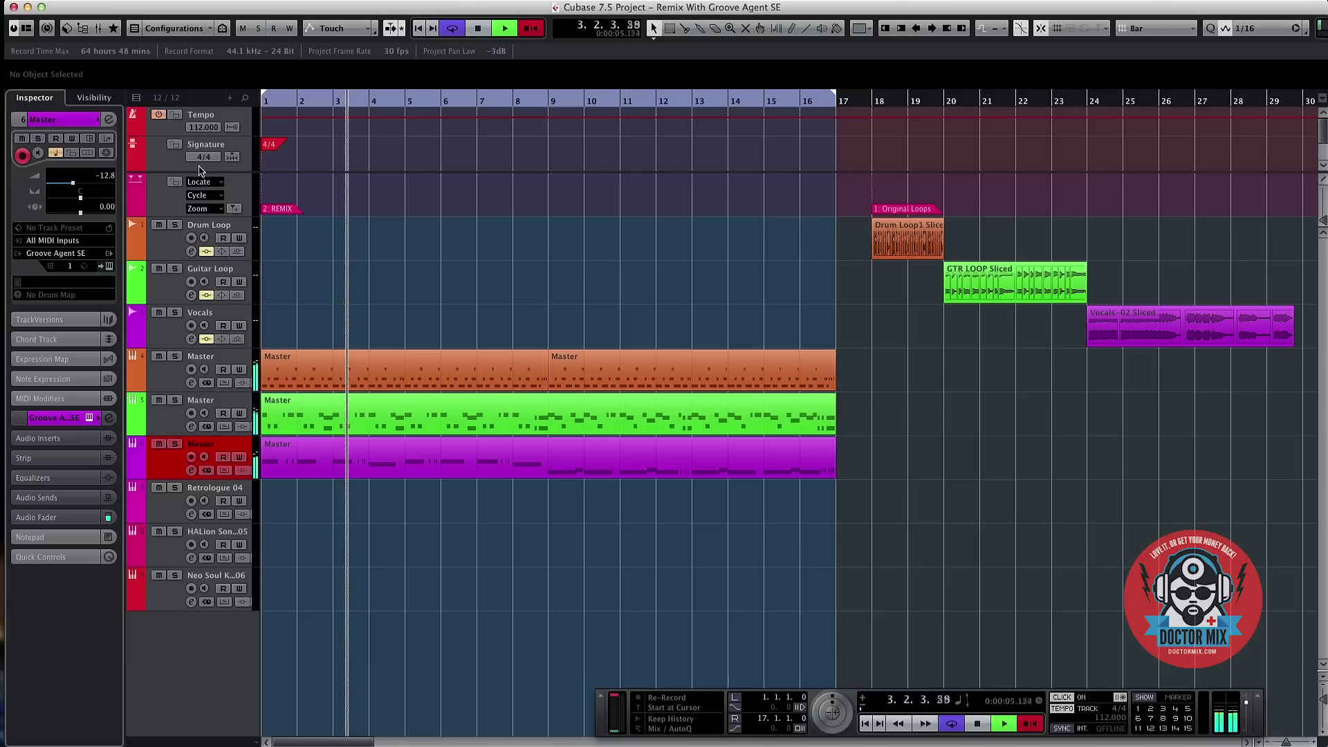
key("space")
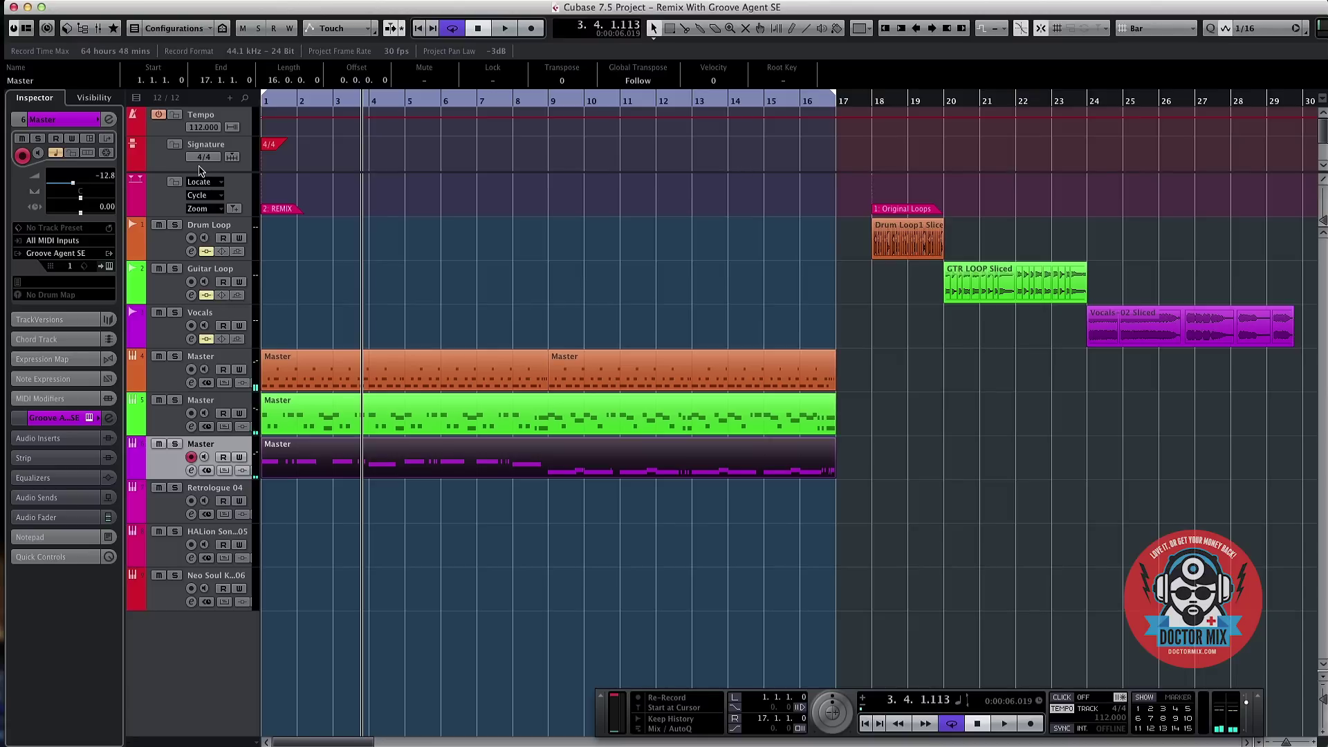
- Check the Bearish Bass sound on the Retrologue 04 track, record a bass part across the 16-bar cycle, and return to the project start
key("Down")
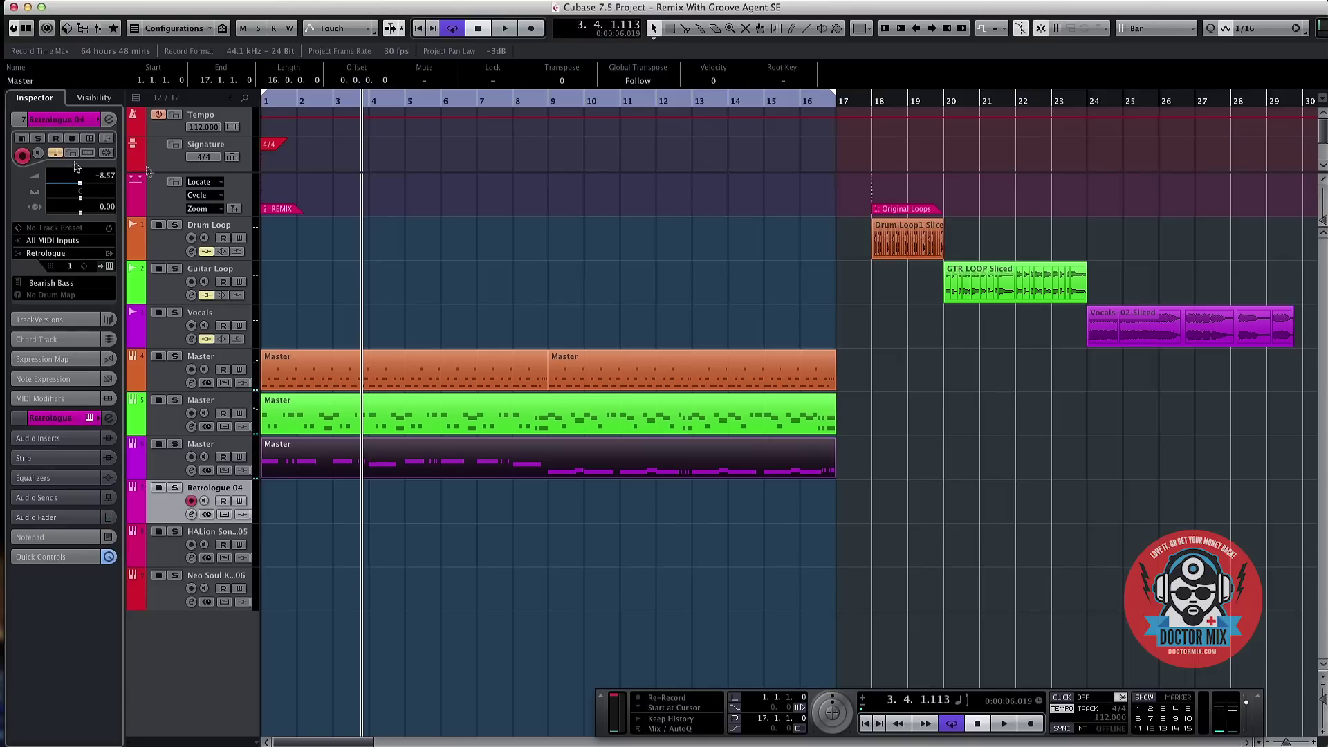
left_click(109, 267)
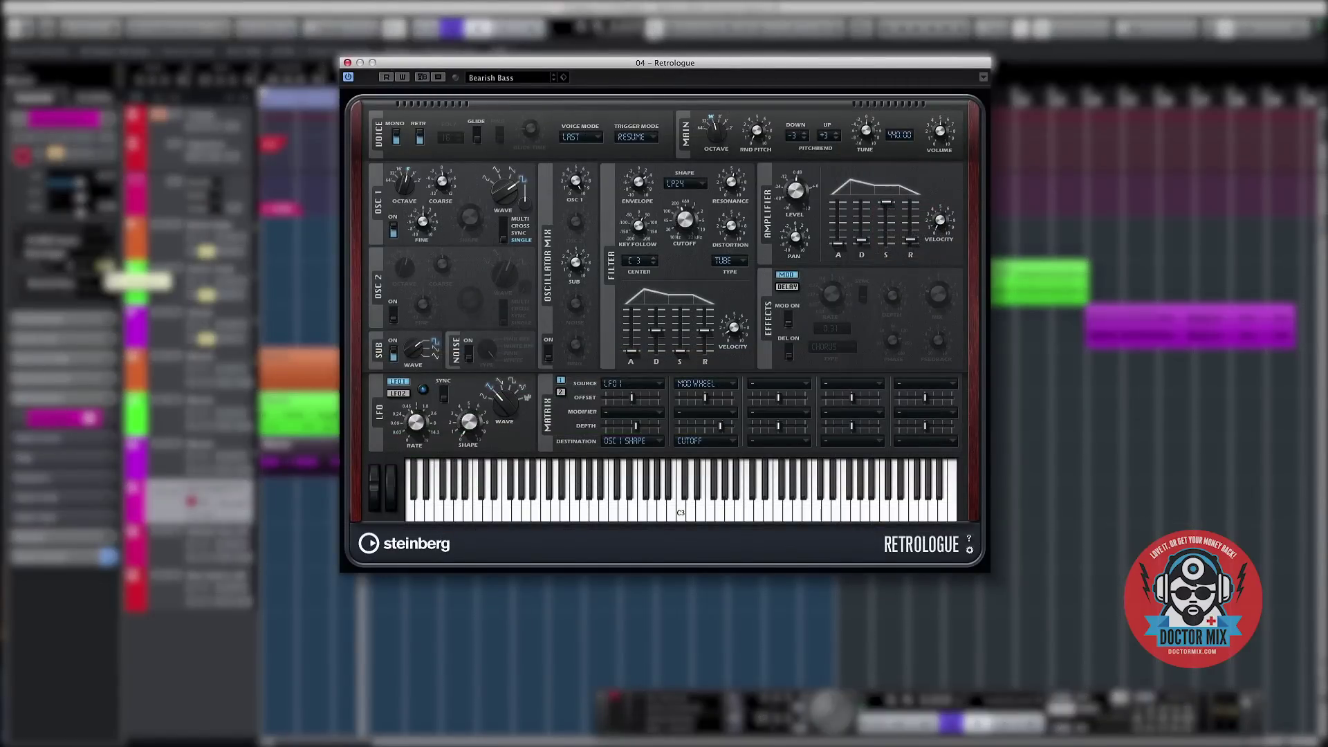
left_click(348, 63)
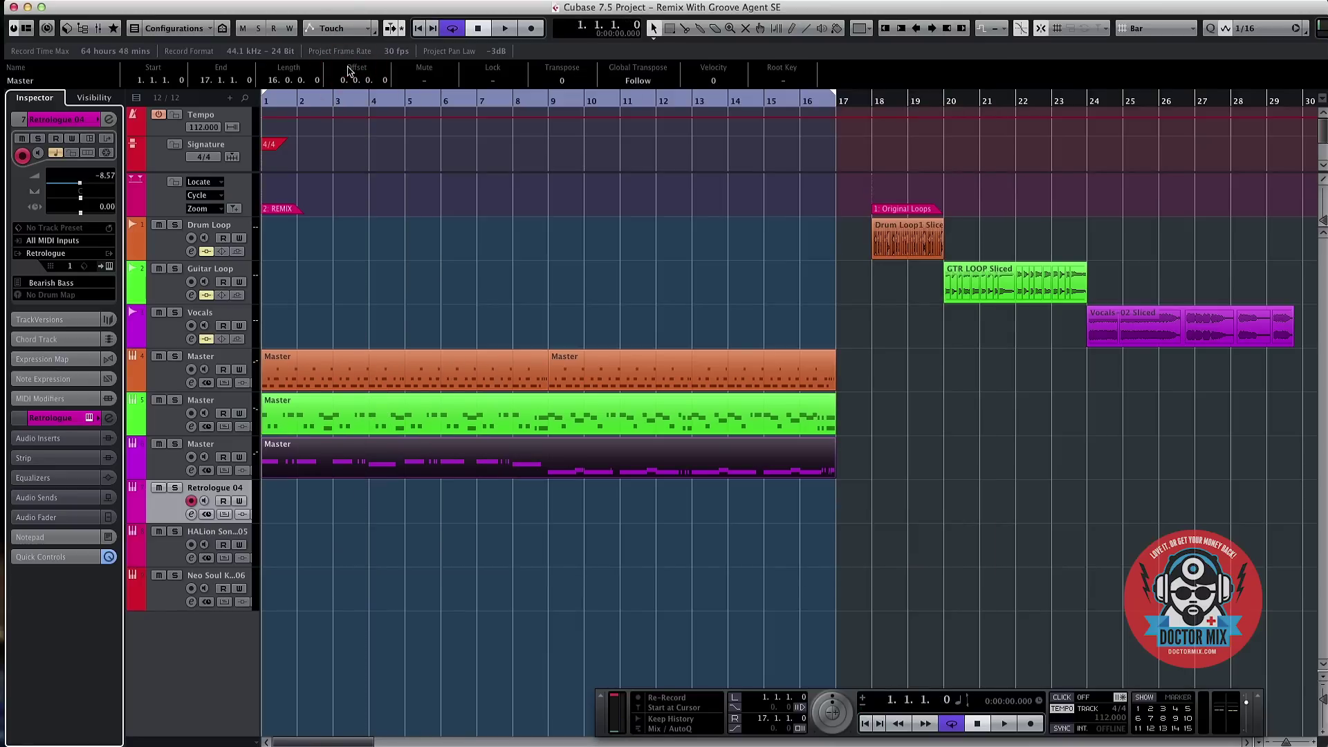
key("KP_Multiply")
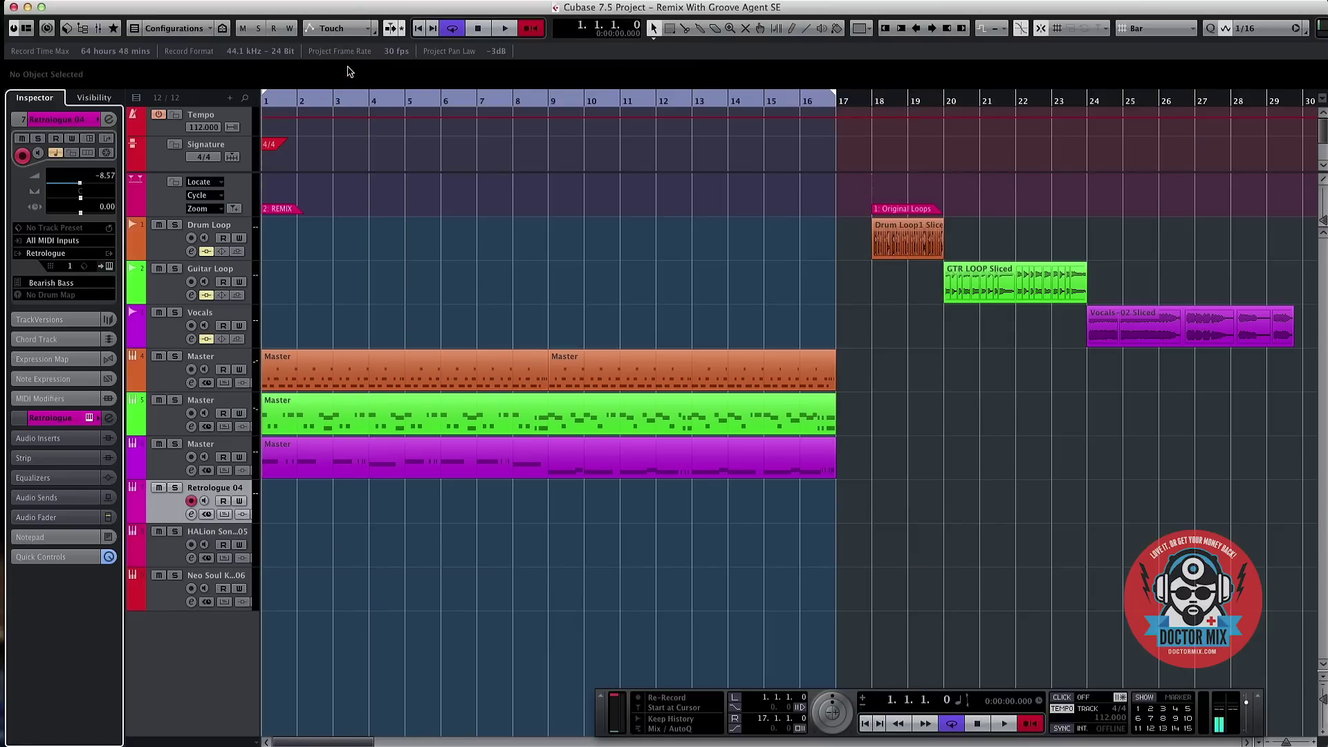
key("KP_Multiply")
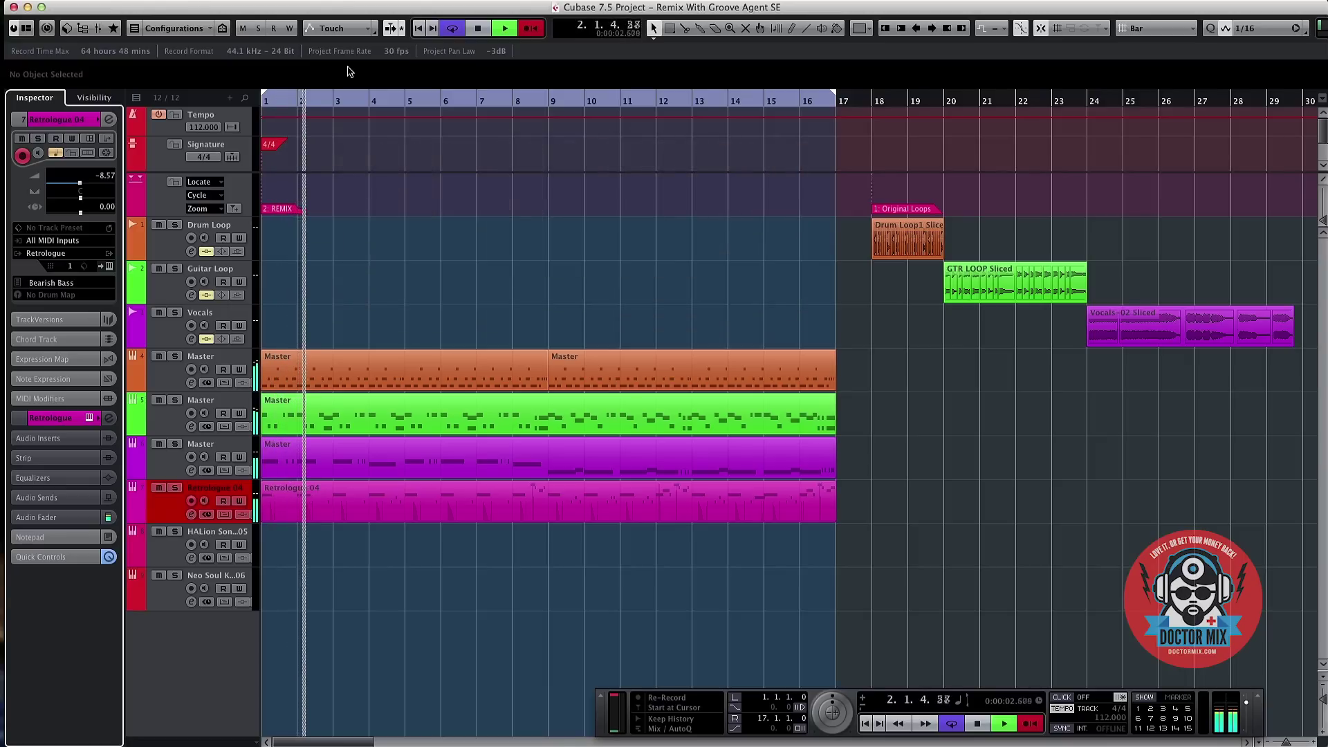
key("space")
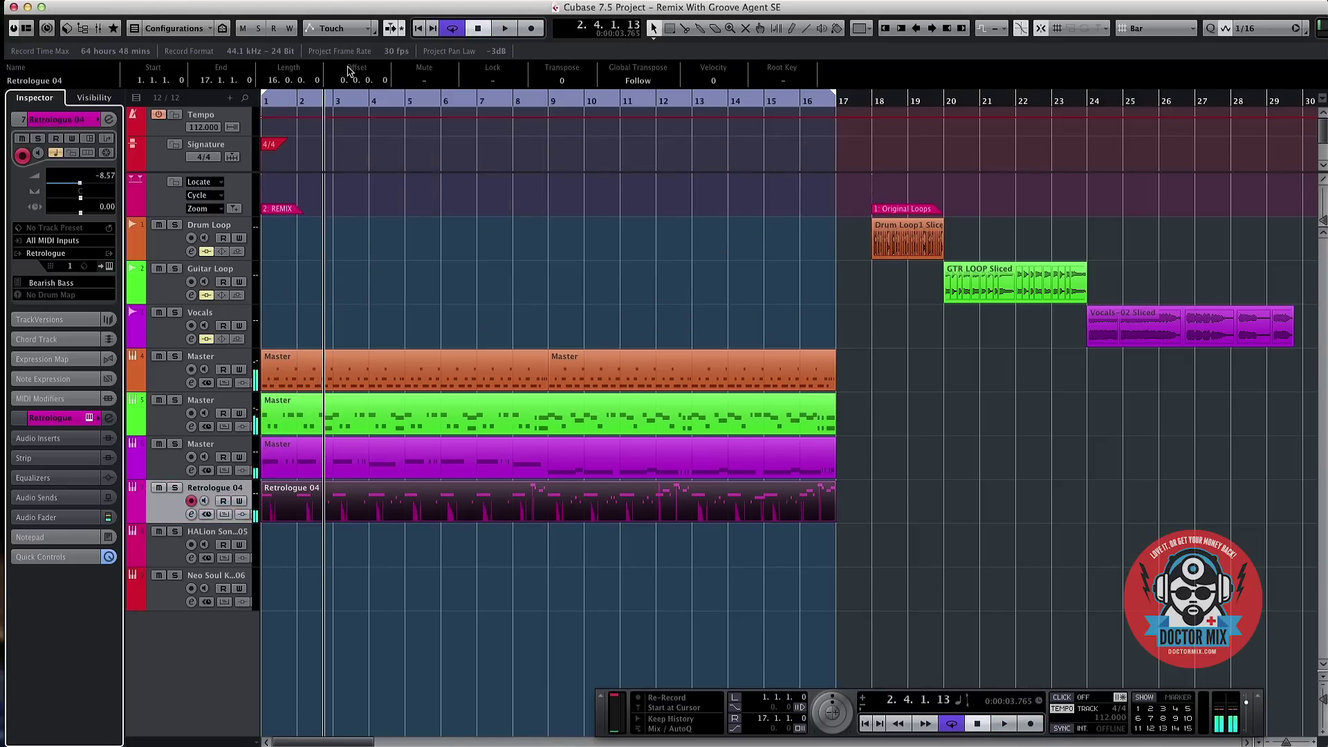
key("Home")
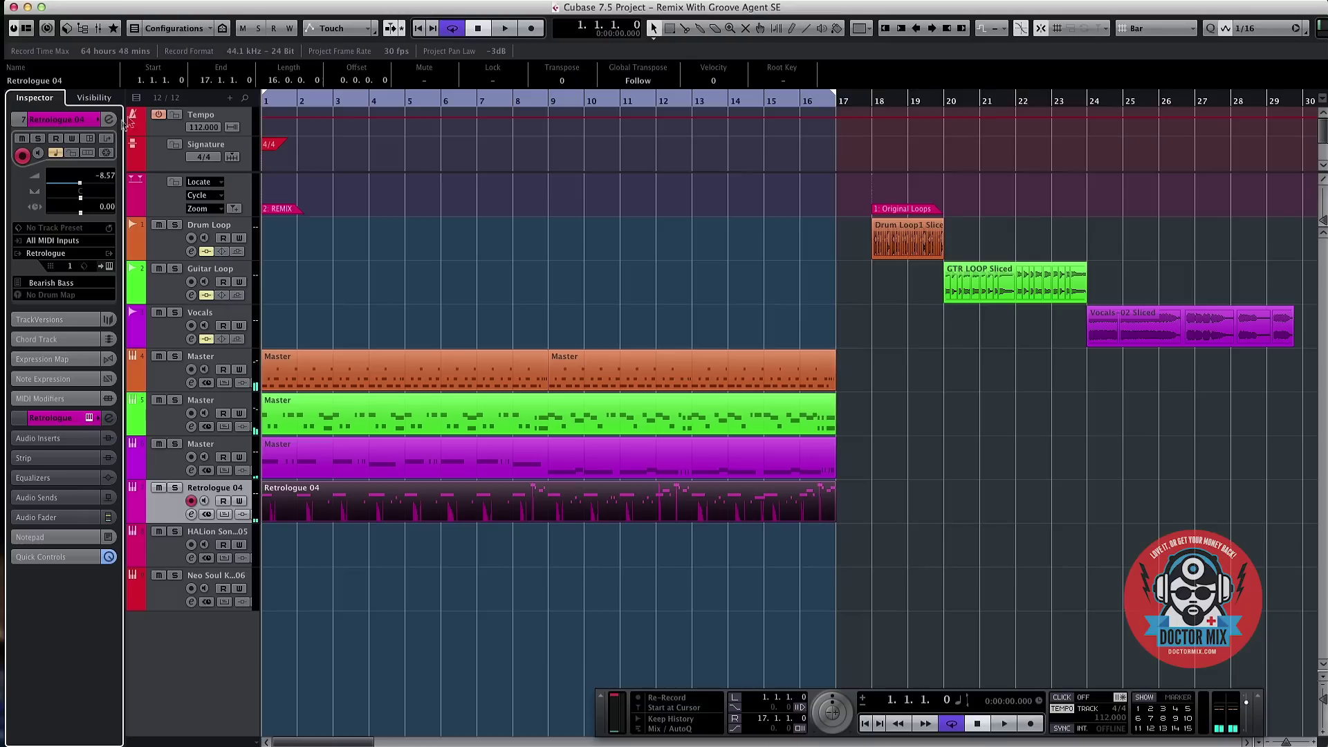
- Check the Arps & Chords 2 program on the HALion Sonic SE 05 track and record a synth part across the 16-bar cycle
left_click(165, 563)
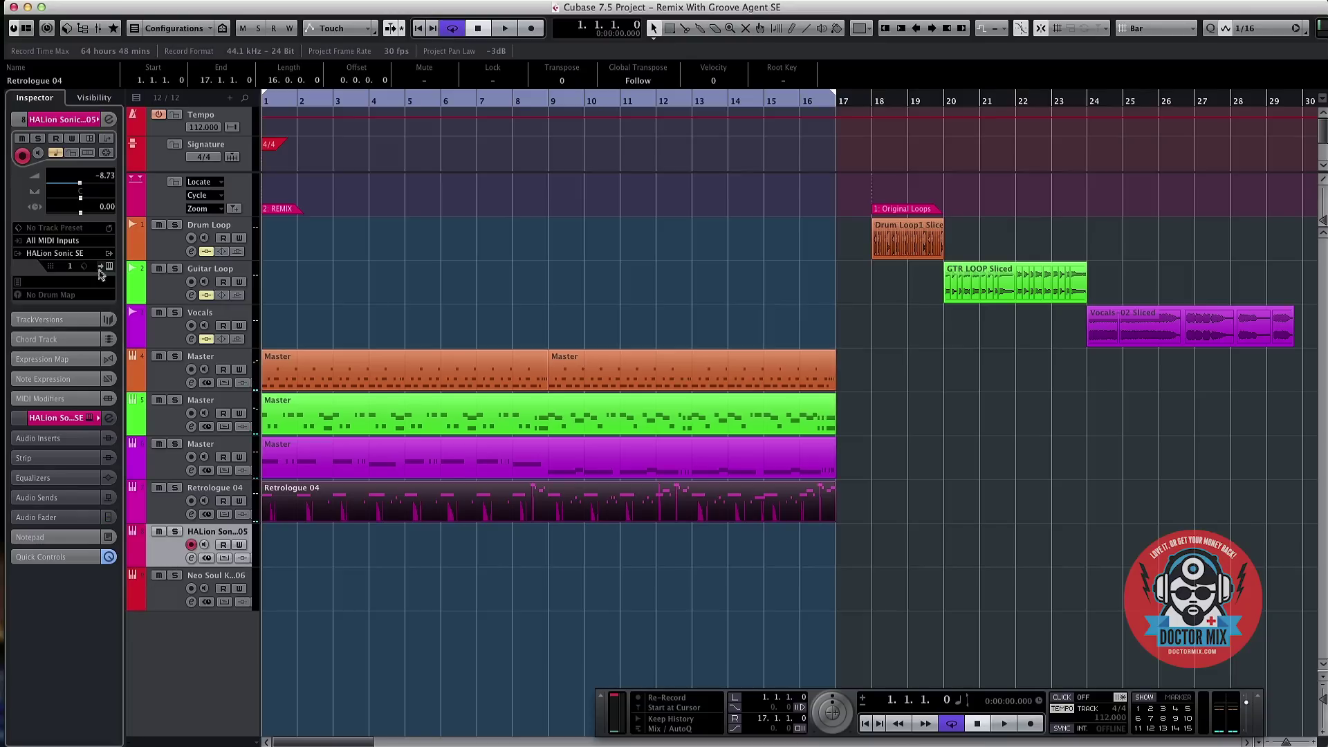
left_click(109, 267)
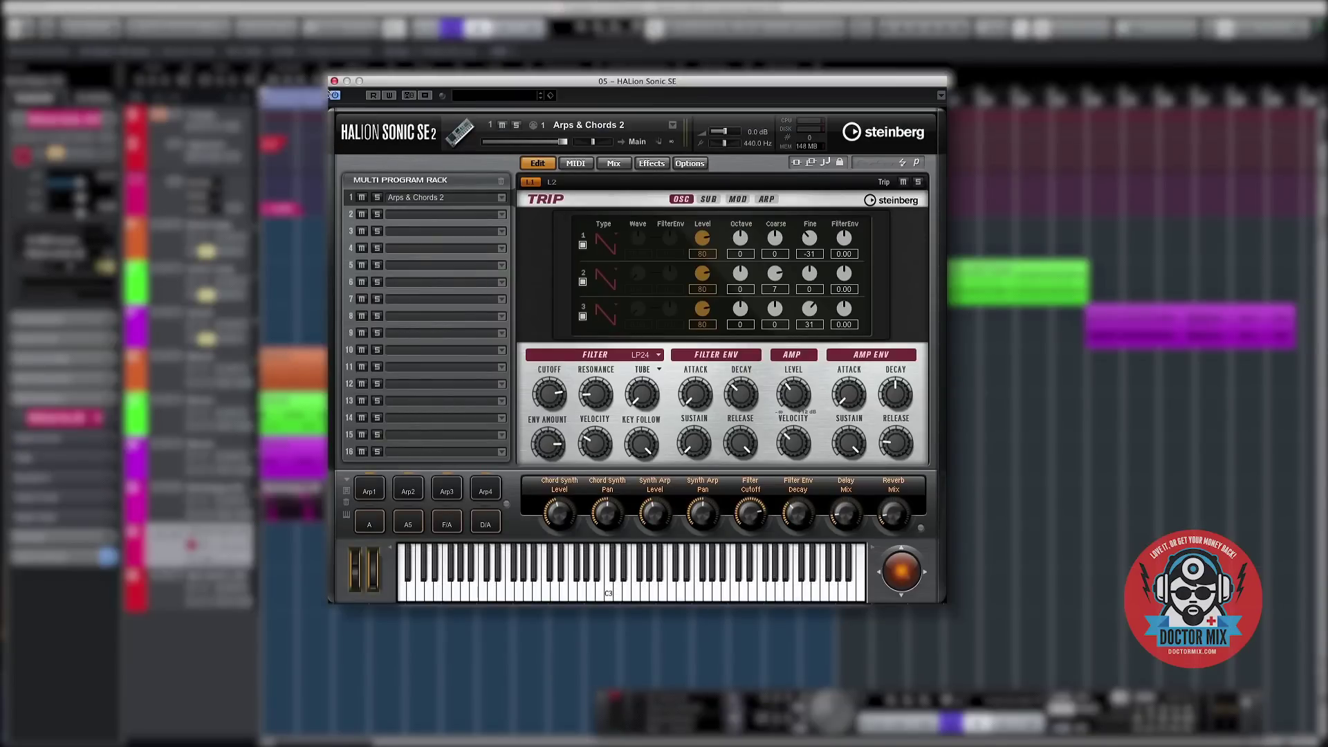
left_click(334, 82)
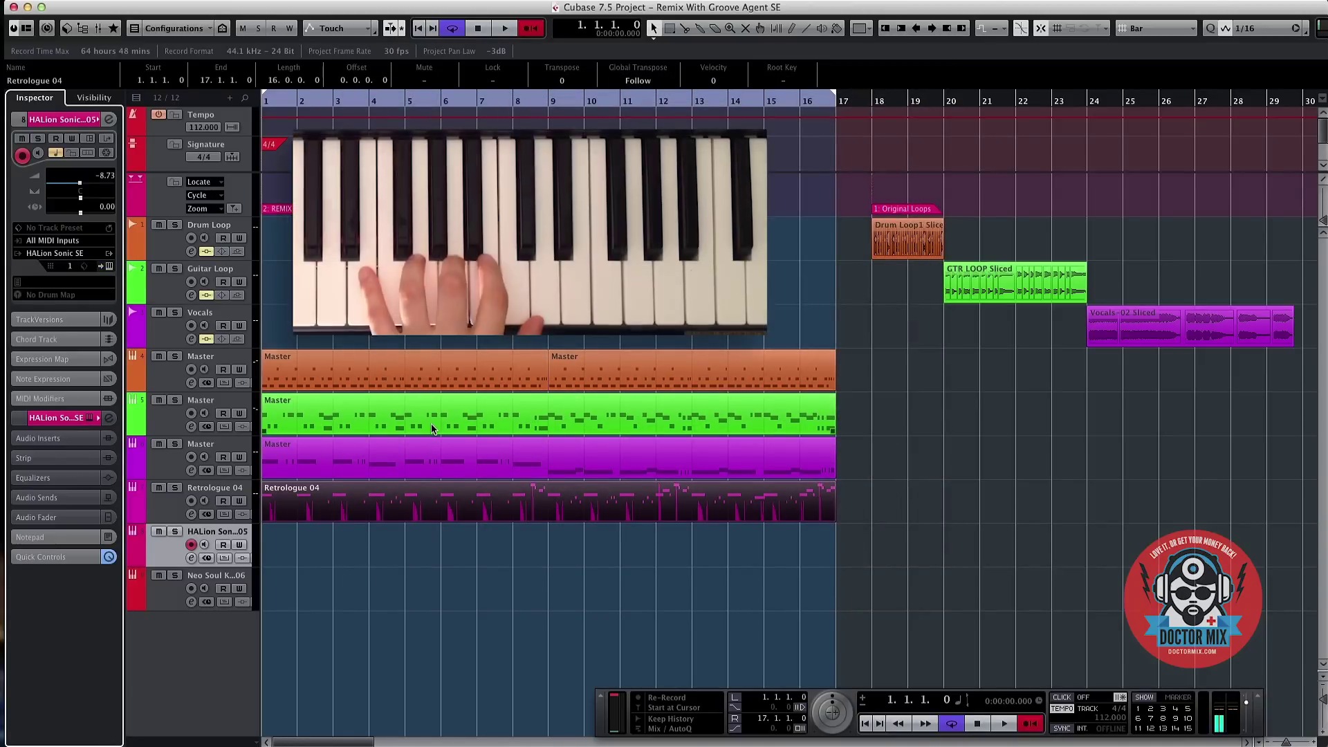
key("KP_Multiply")
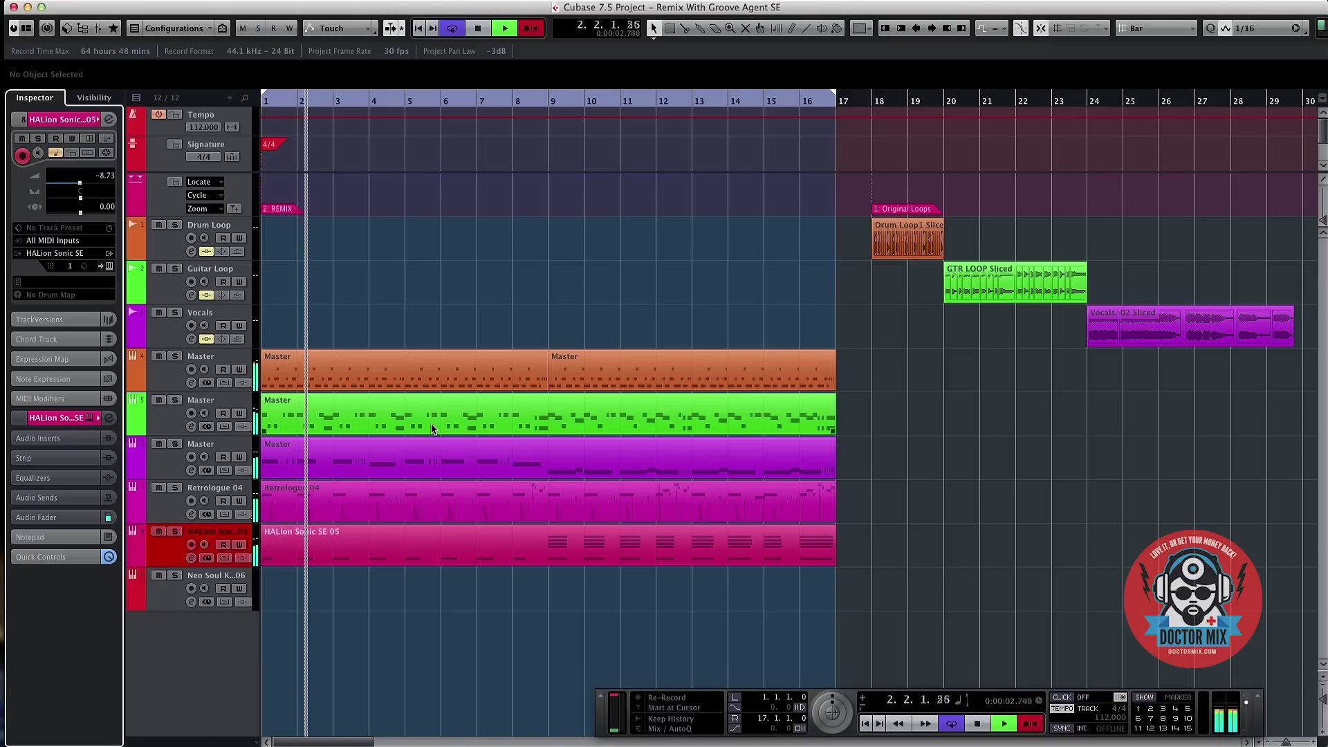
key("space")
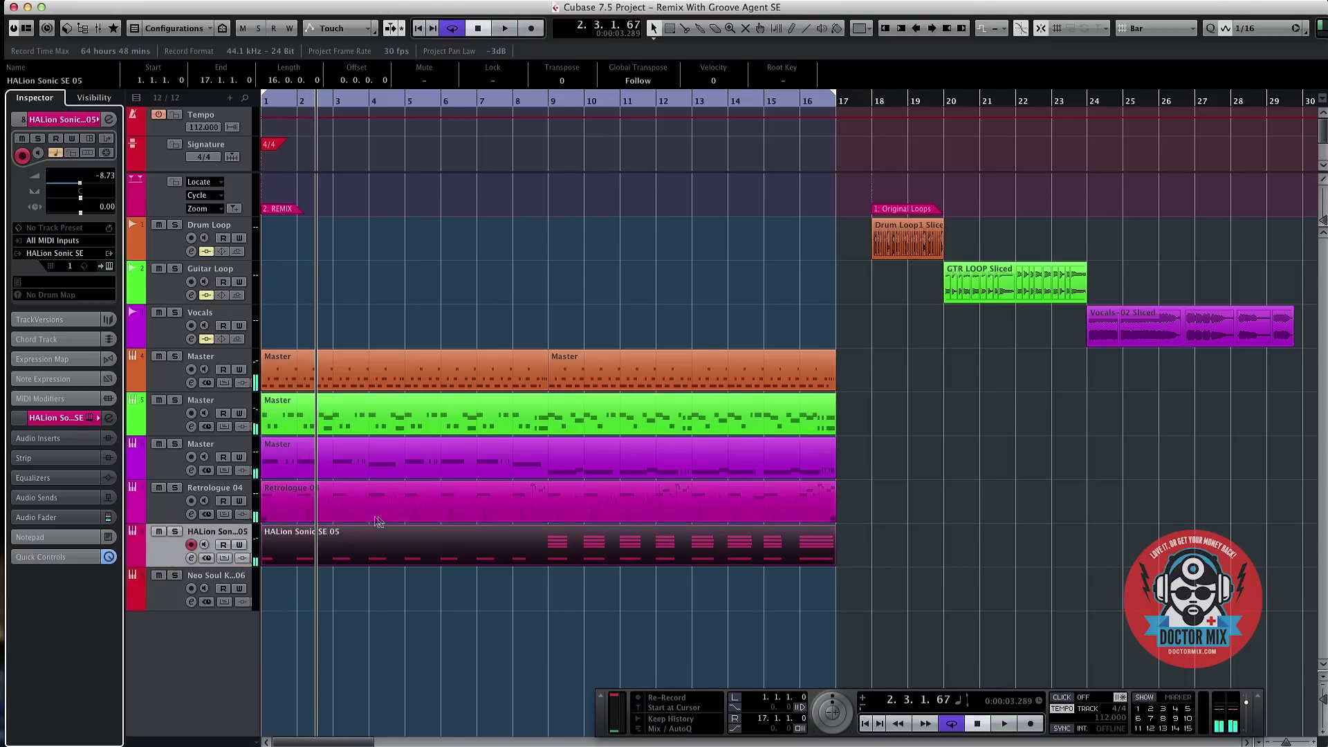
- Check the Neo Soul Phat Chords sound on the Neo Soul Keys 06 track and record a keys part across the 16-bar cycle
left_click(179, 602)
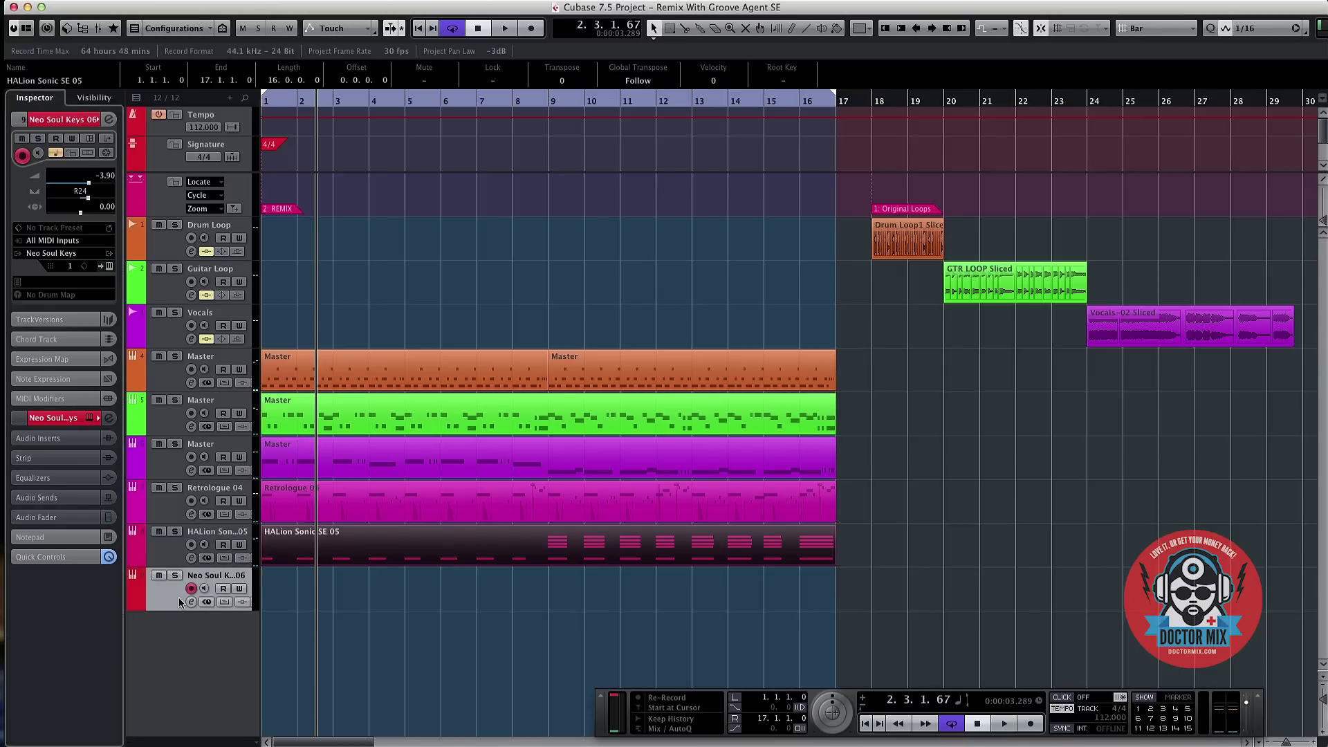
left_click(110, 267)
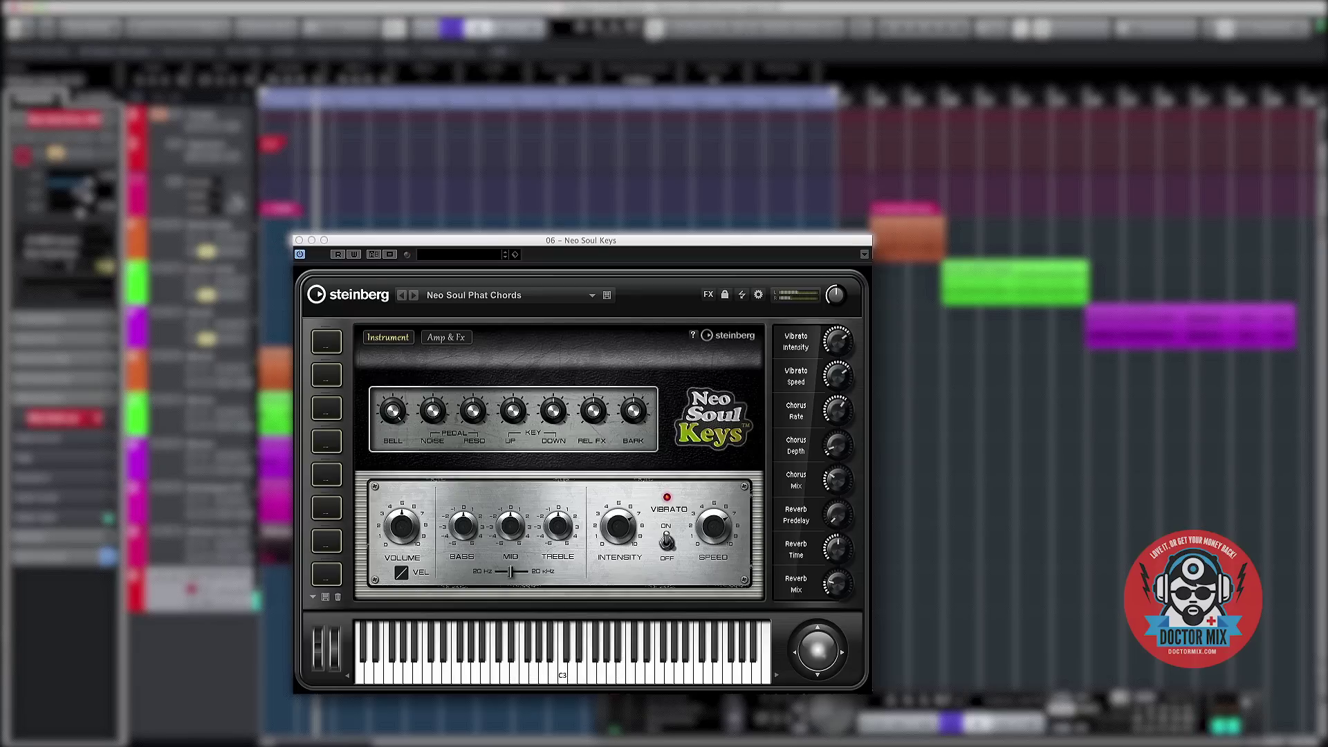
left_click(298, 241)
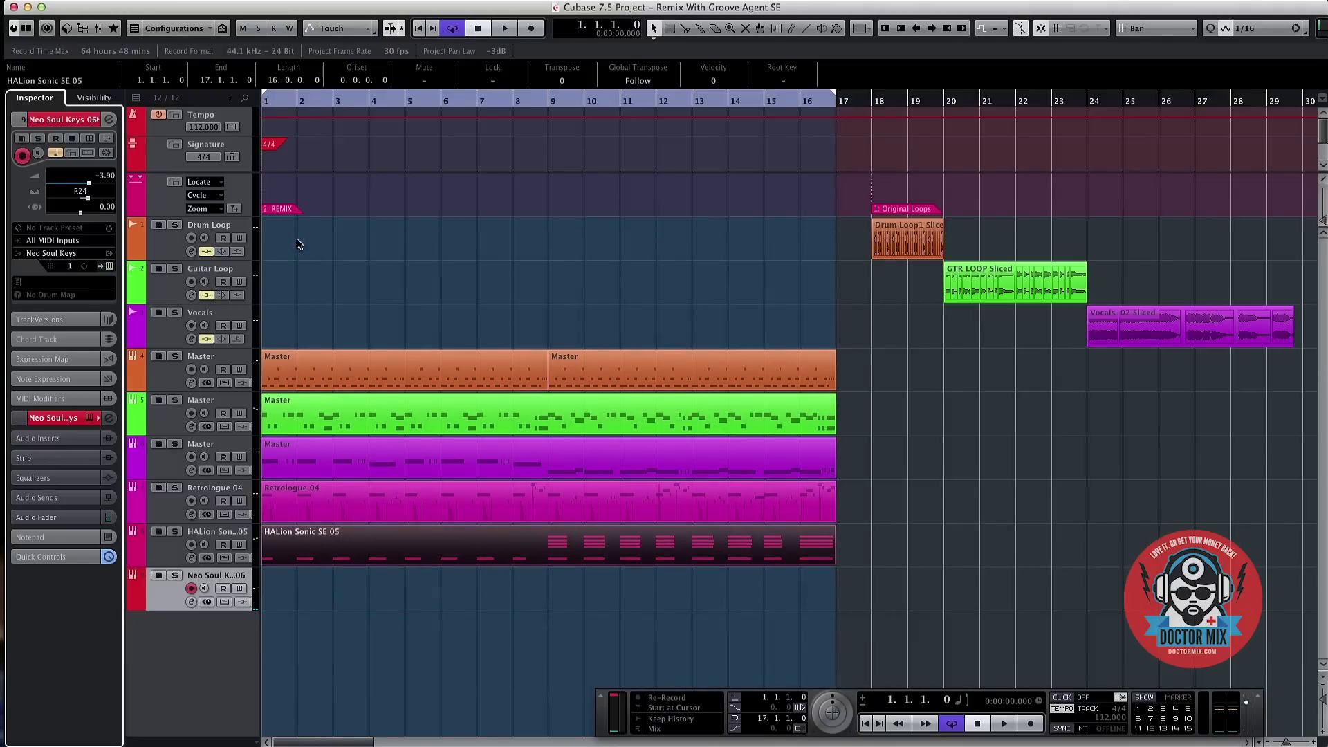
left_click(299, 244)
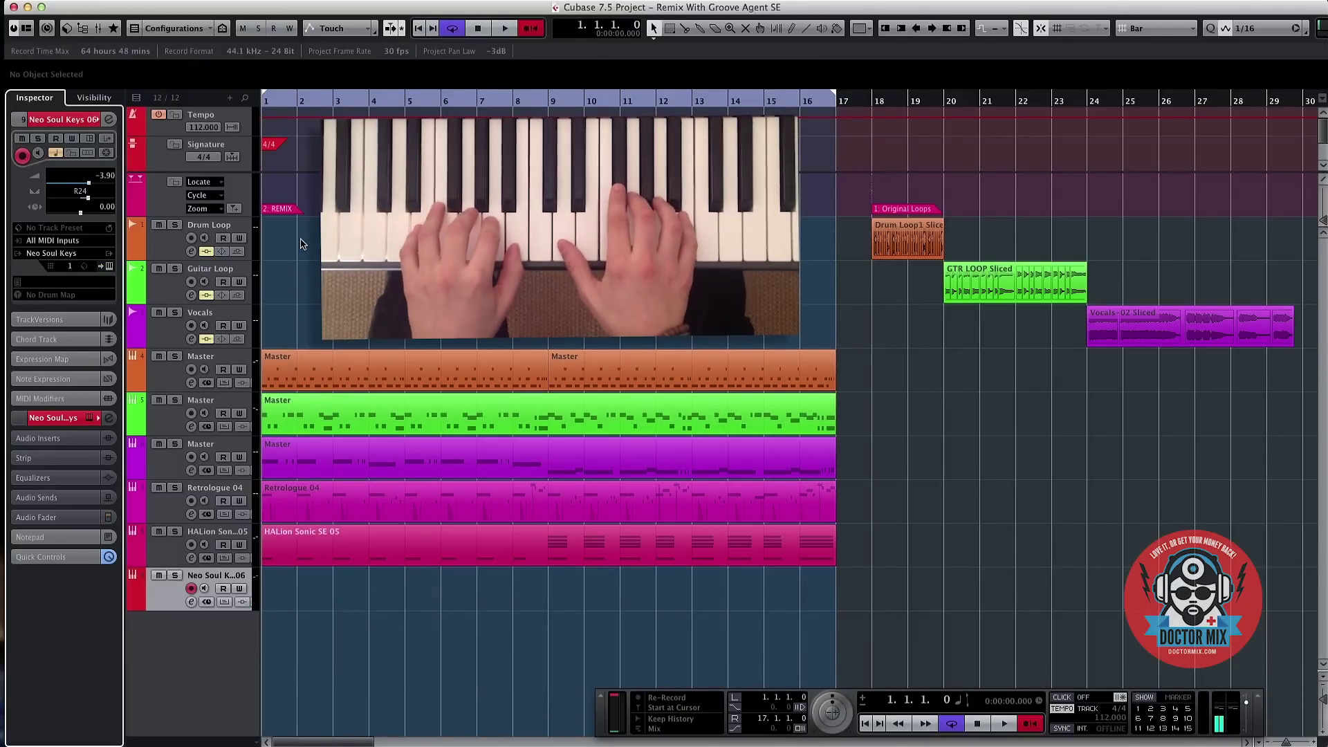
key("KP_Multiply")
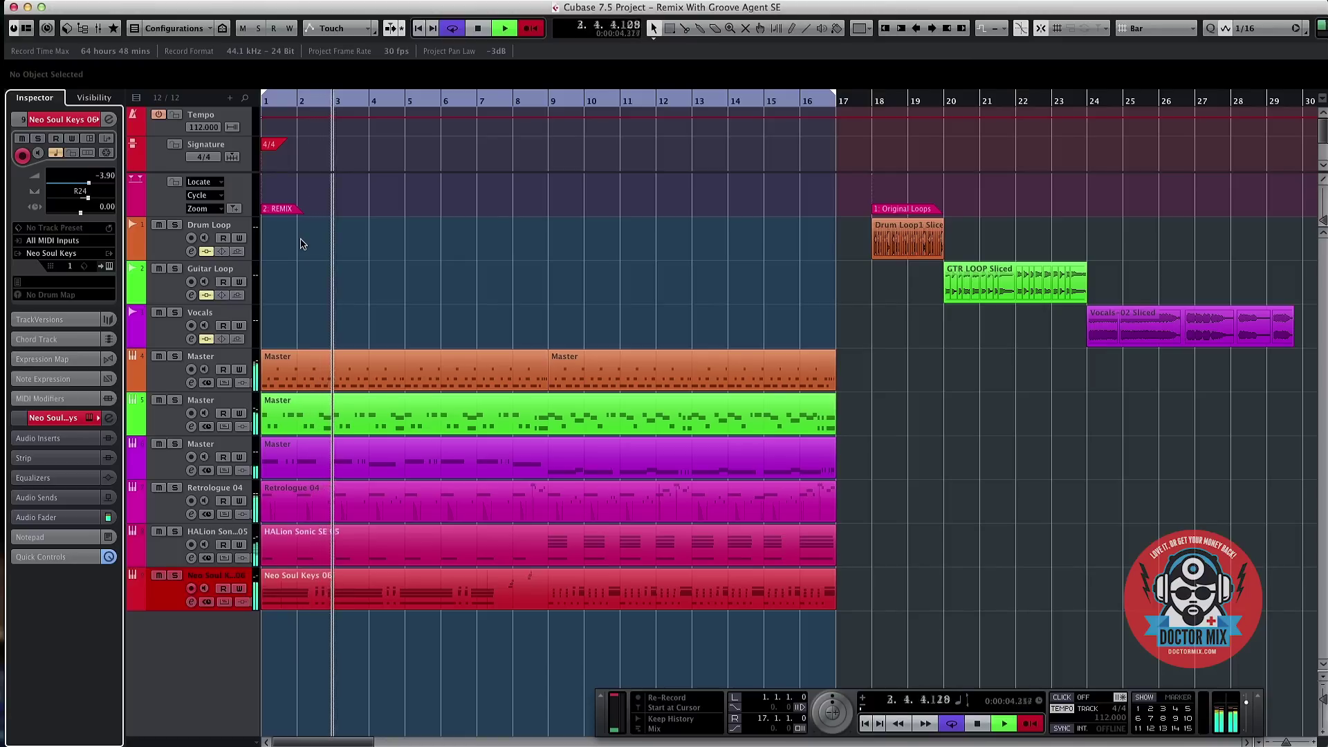
key("space")
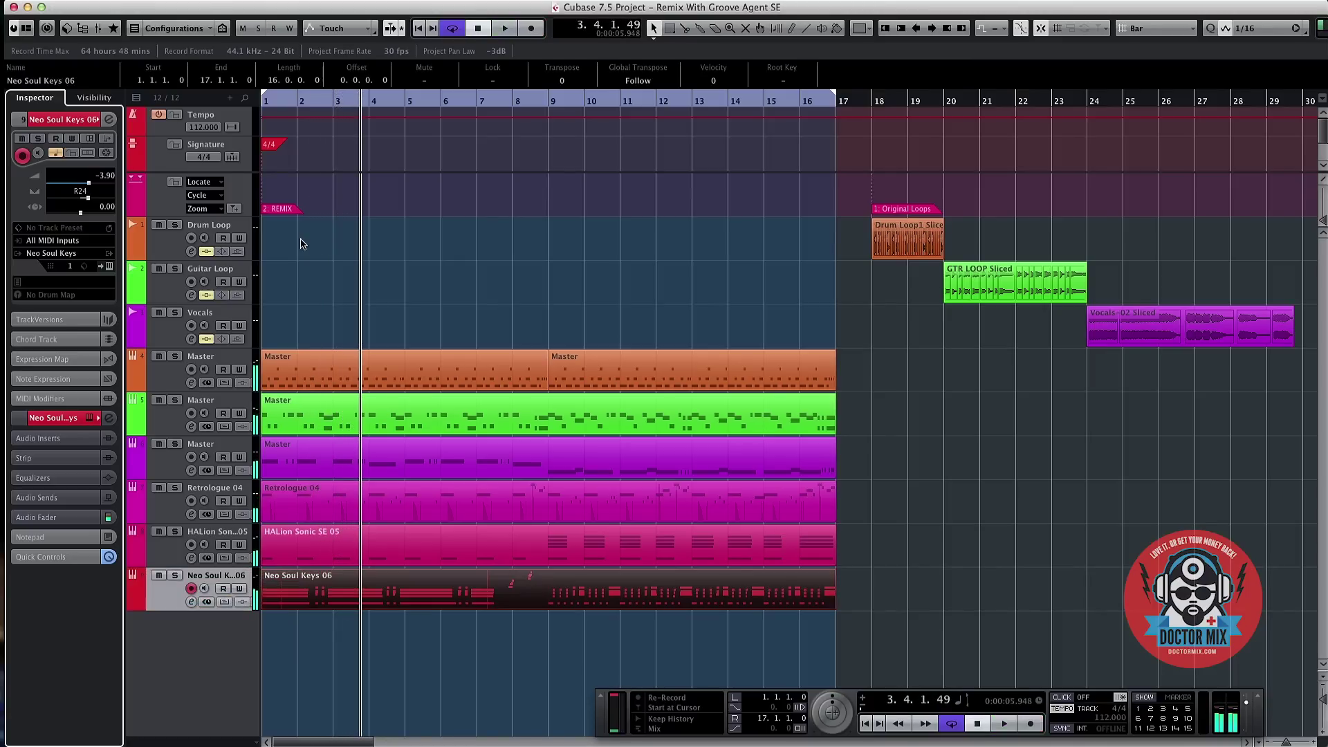